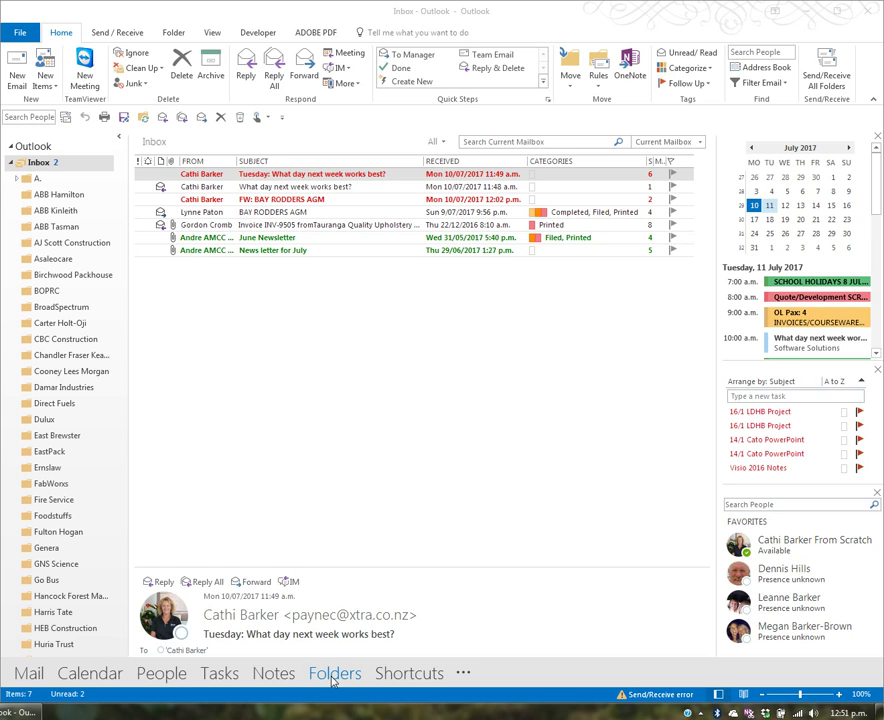
Scroll the folder pane down to the Search Folders, such as For Follow Up and Larger Than 5000 KB.
left_click_drag(119, 258, 118, 610)
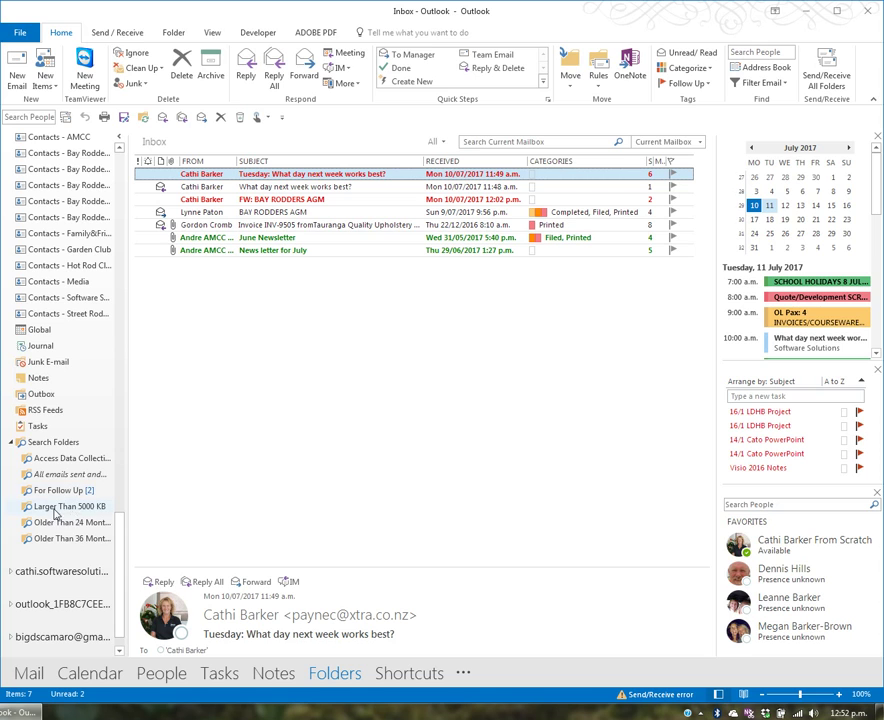
Browse the messages in Larger Than 5000 KB, Older Than 24 Months and Older Than 36 Months.
left_click(88, 507)
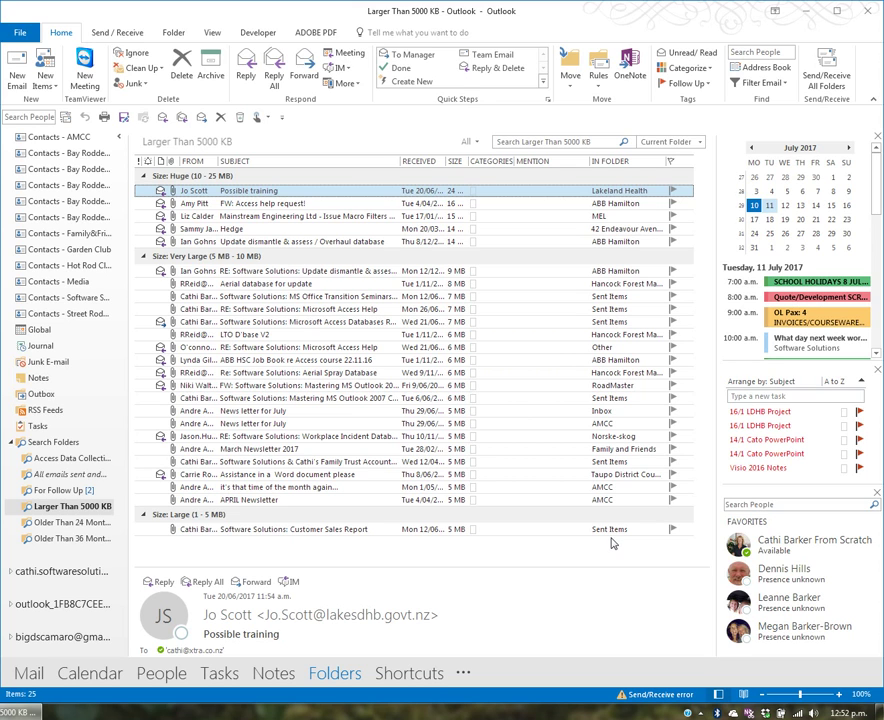
left_click(83, 527)
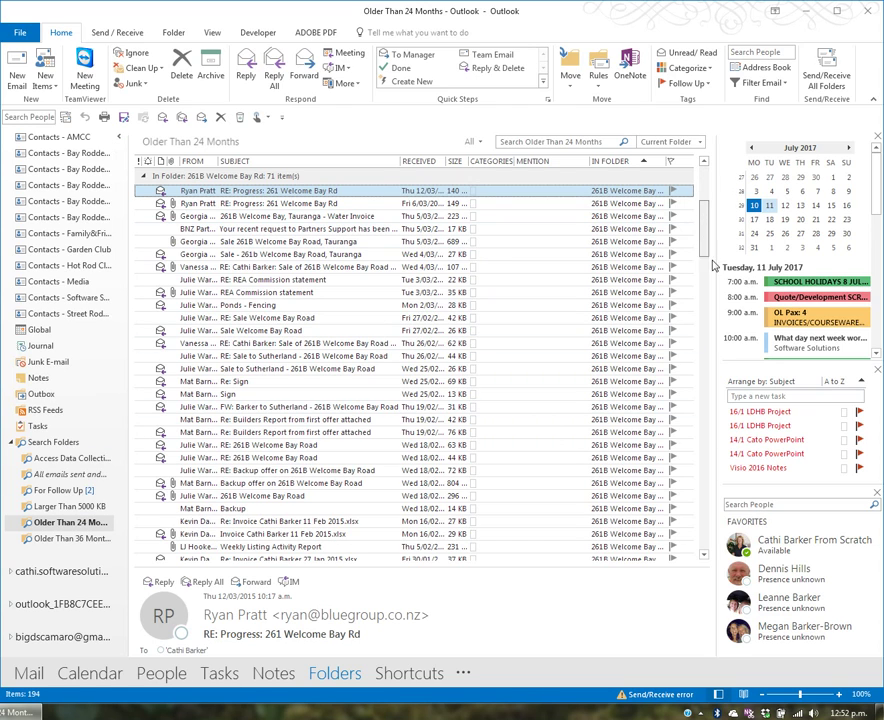
scroll(714, 342, "down", 15)
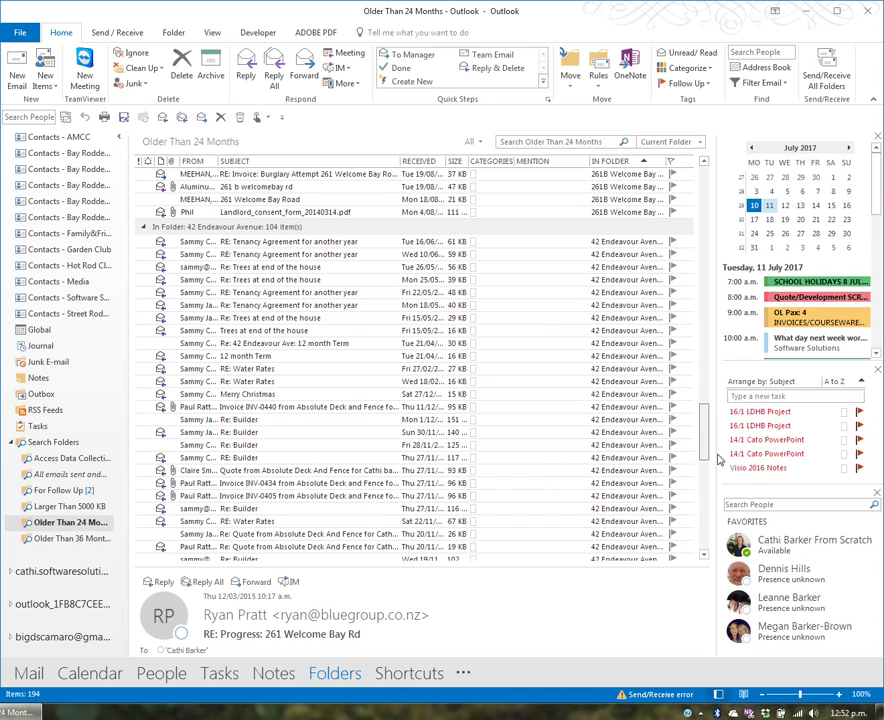
scroll(714, 468, "down", 20)
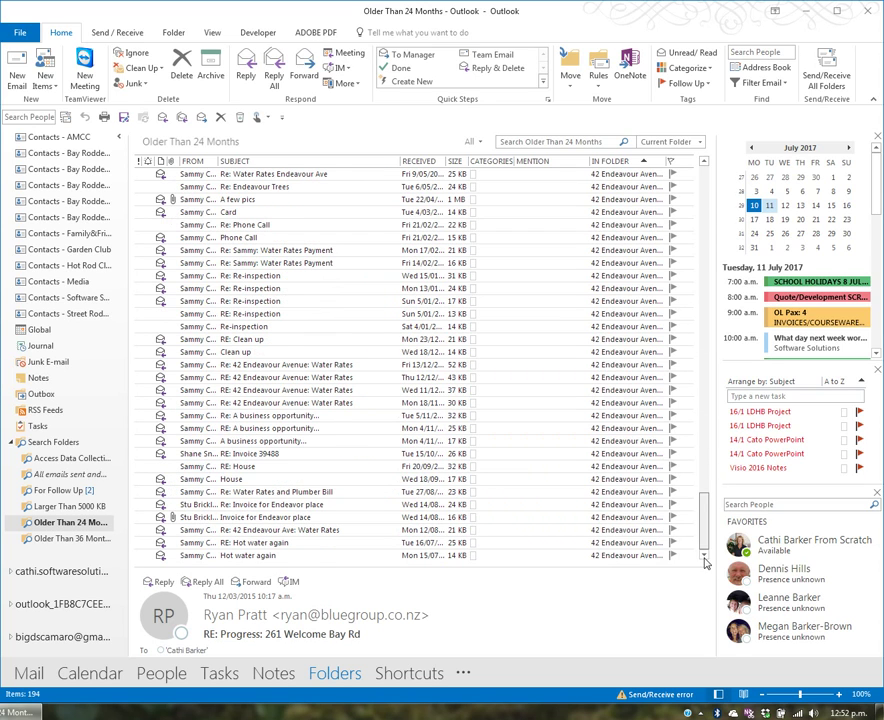
scroll(704, 562, "down", 10)
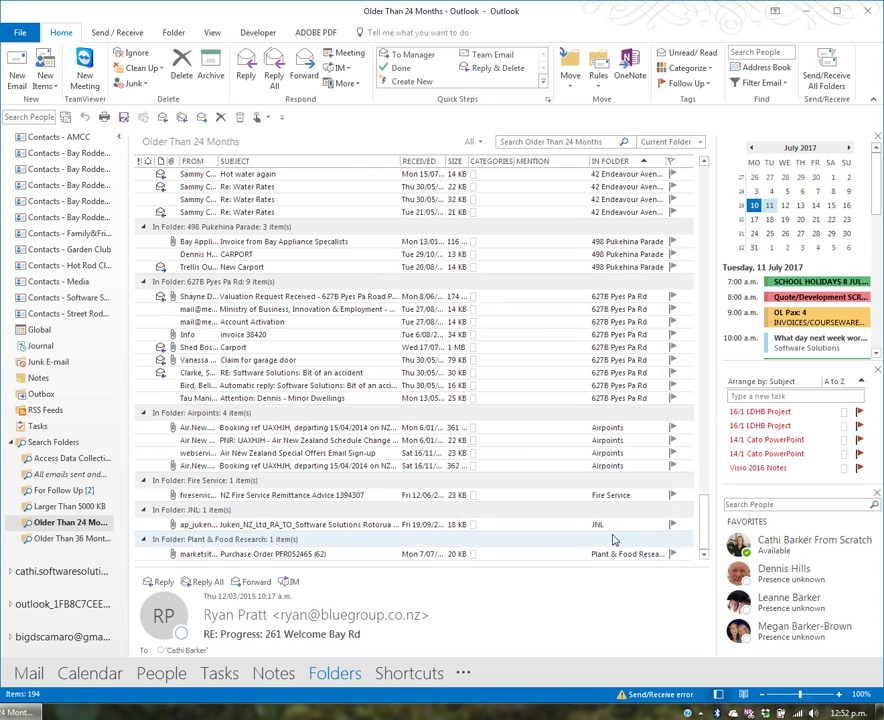
left_click(72, 540)
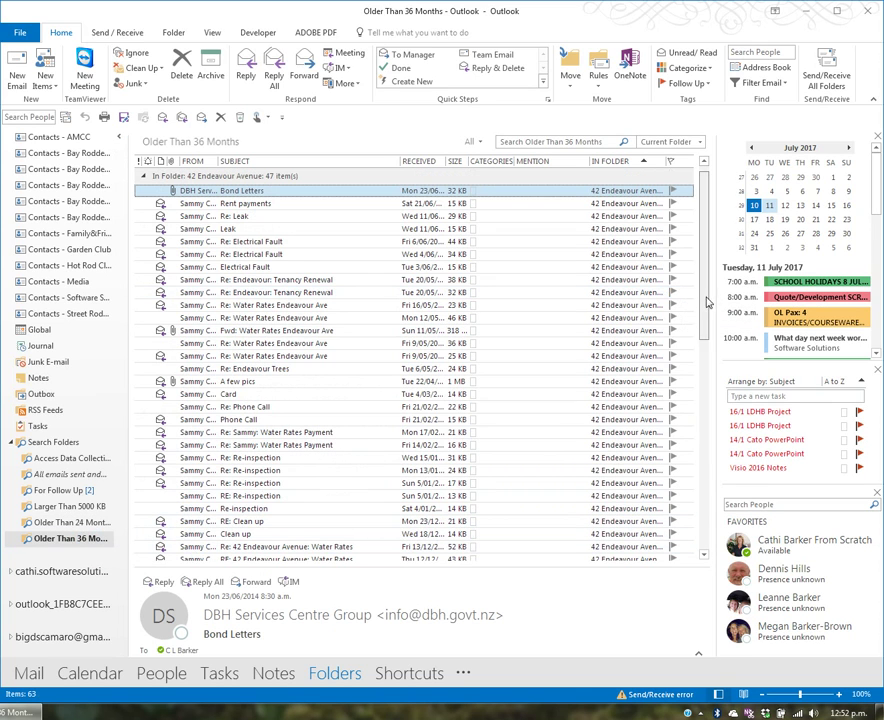
scroll(704, 531, "down", 10)
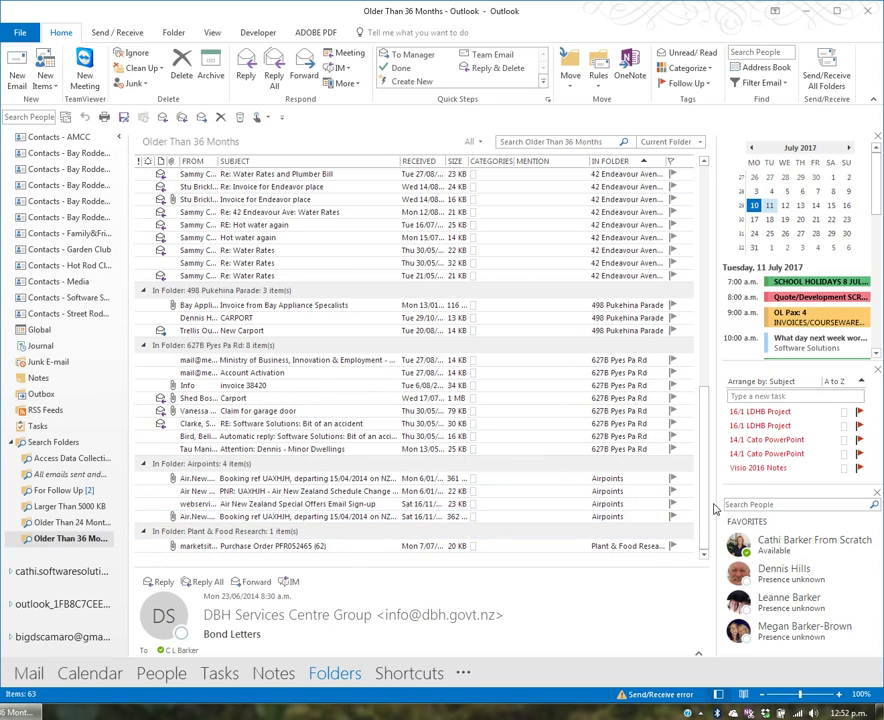
left_click_drag(716, 516, 686, 180)
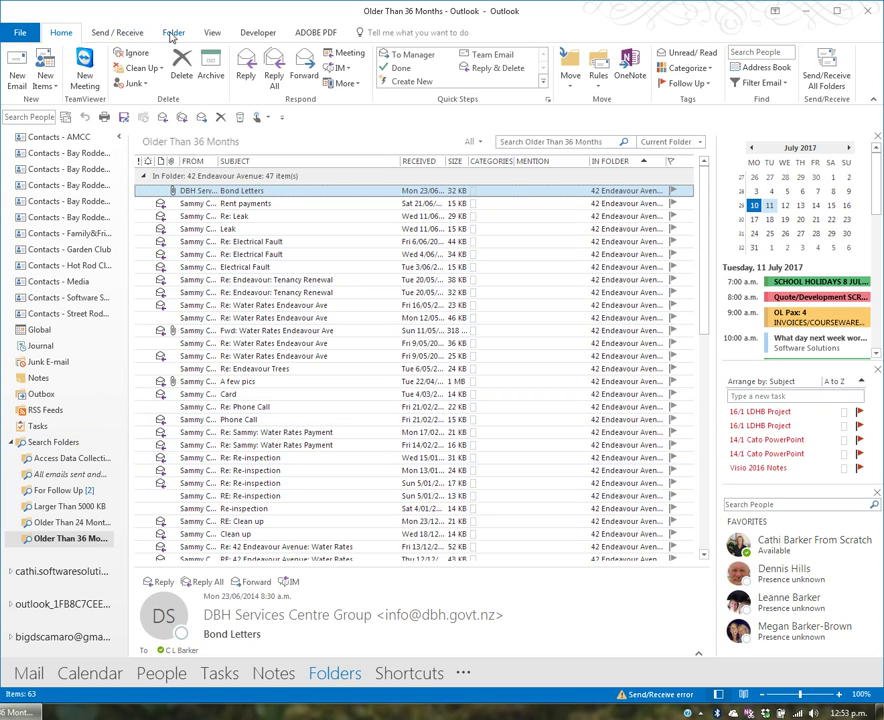
Start a custom Search Folder from New Search Folder and bring up its Custom Search Folder dialog.
left_click(213, 33)
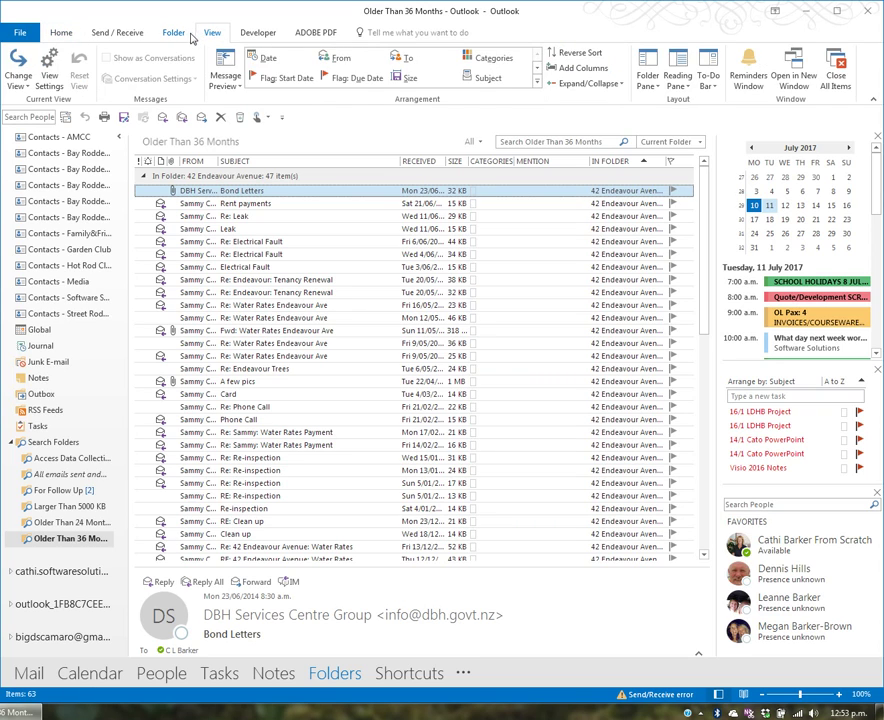
left_click(176, 34)
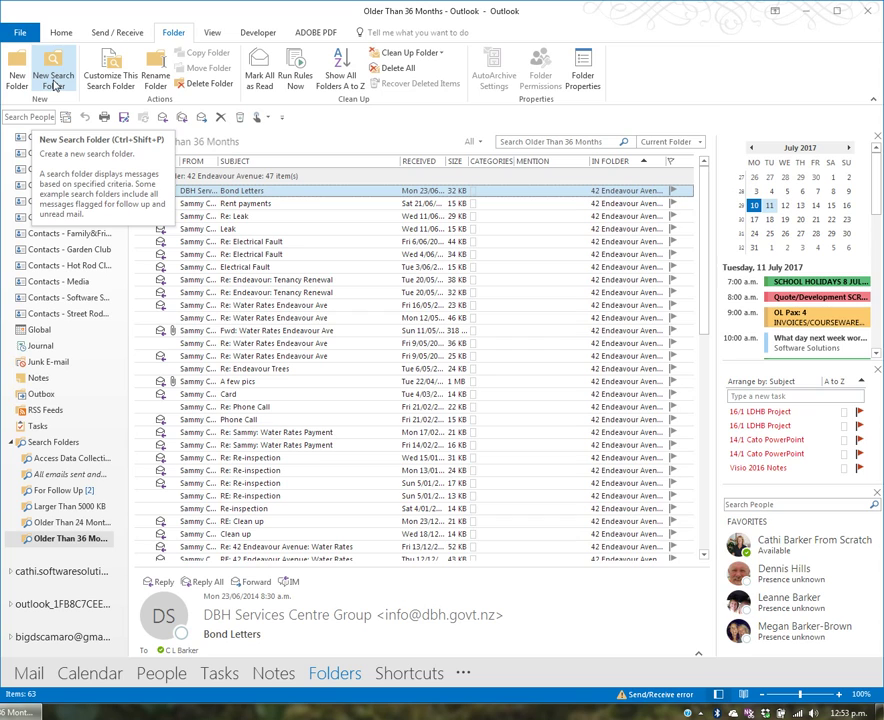
right_click(55, 445)
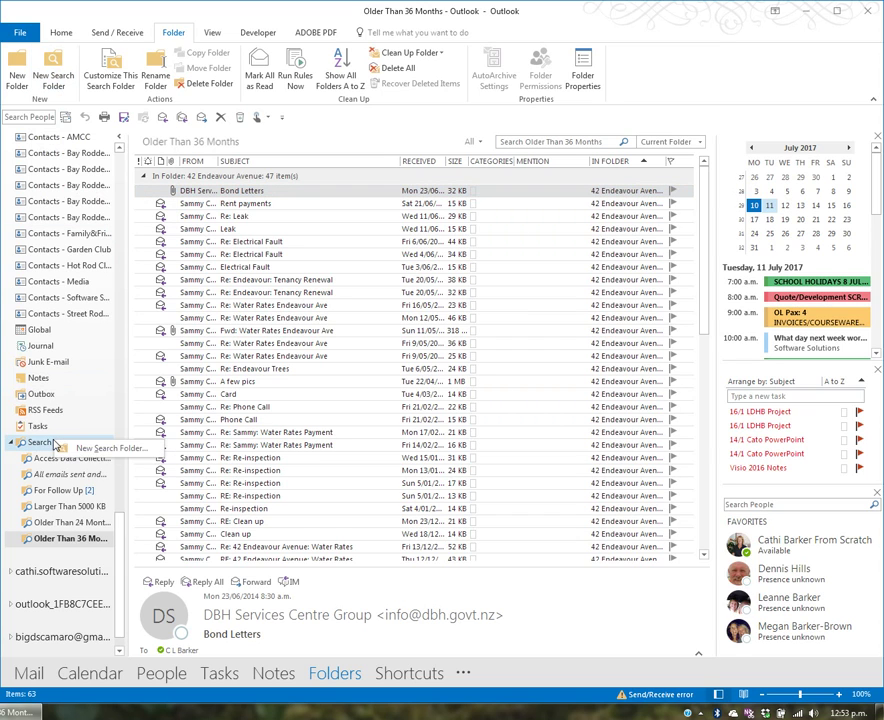
left_click(110, 449)
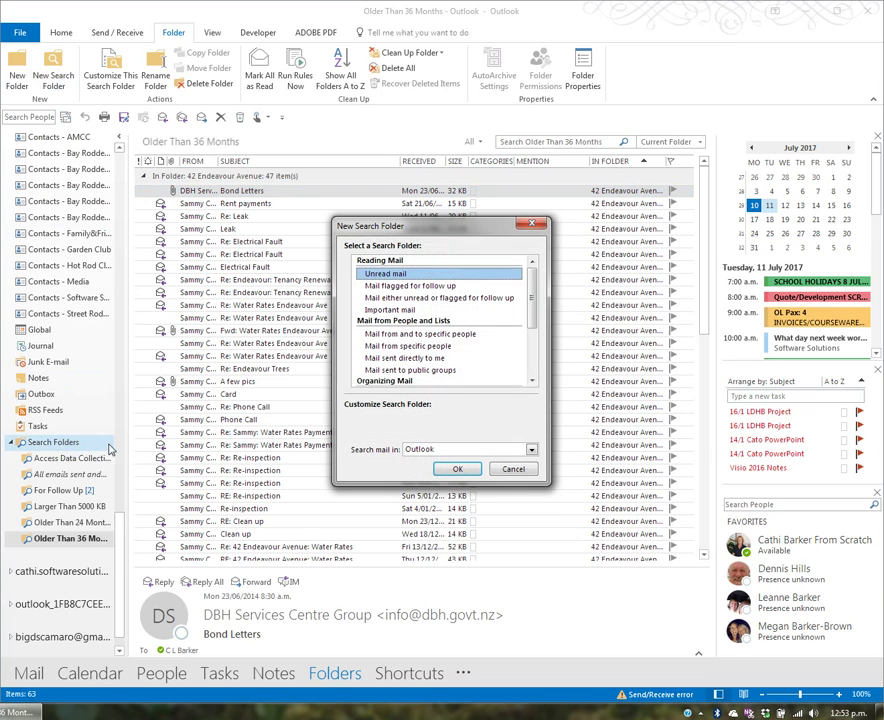
scroll(537, 352, "down", 2)
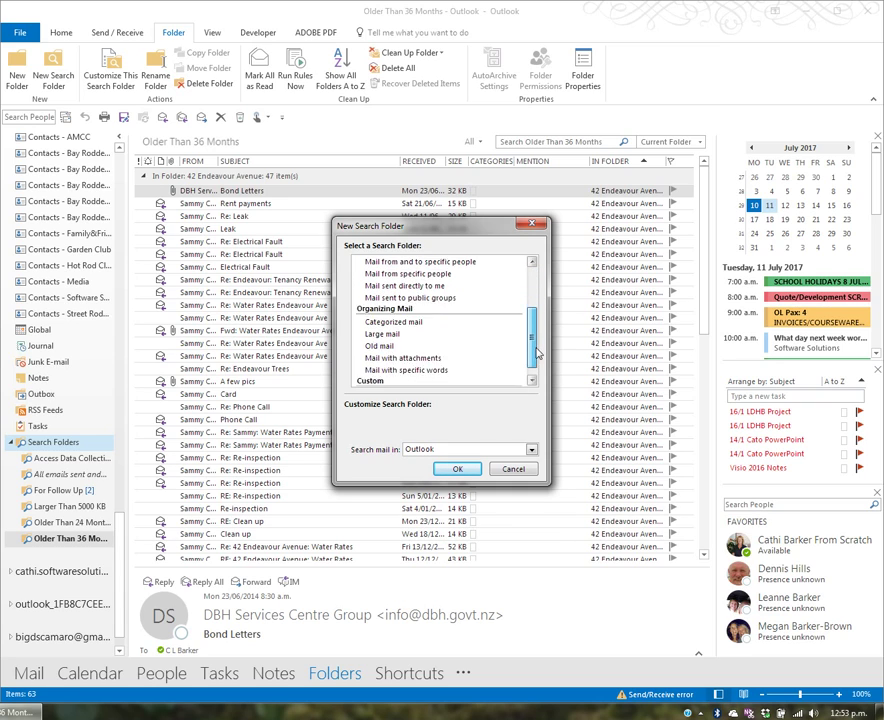
scroll(537, 352, "down", 1)
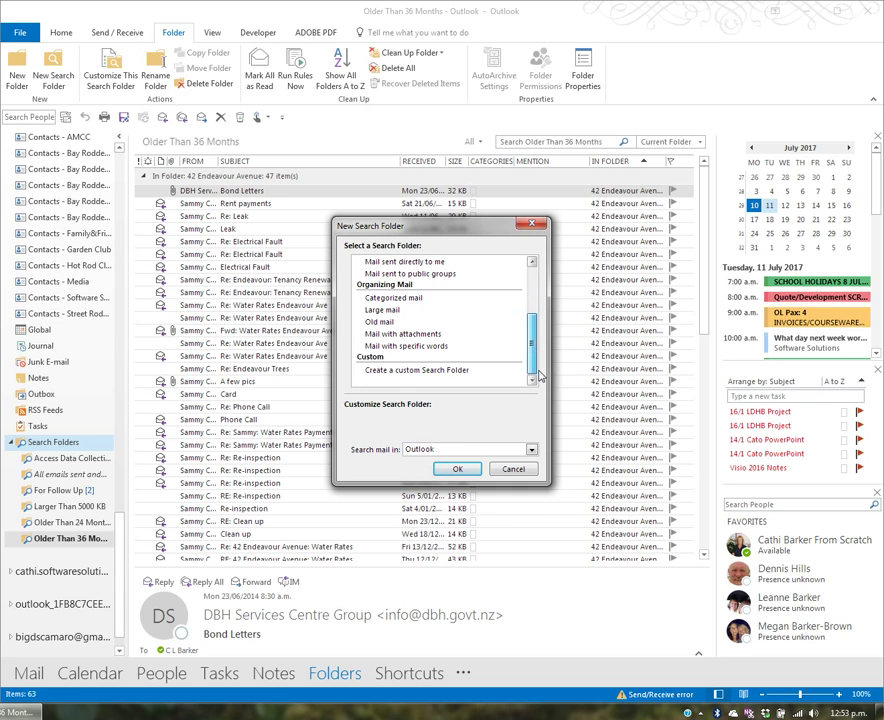
left_click(417, 371)
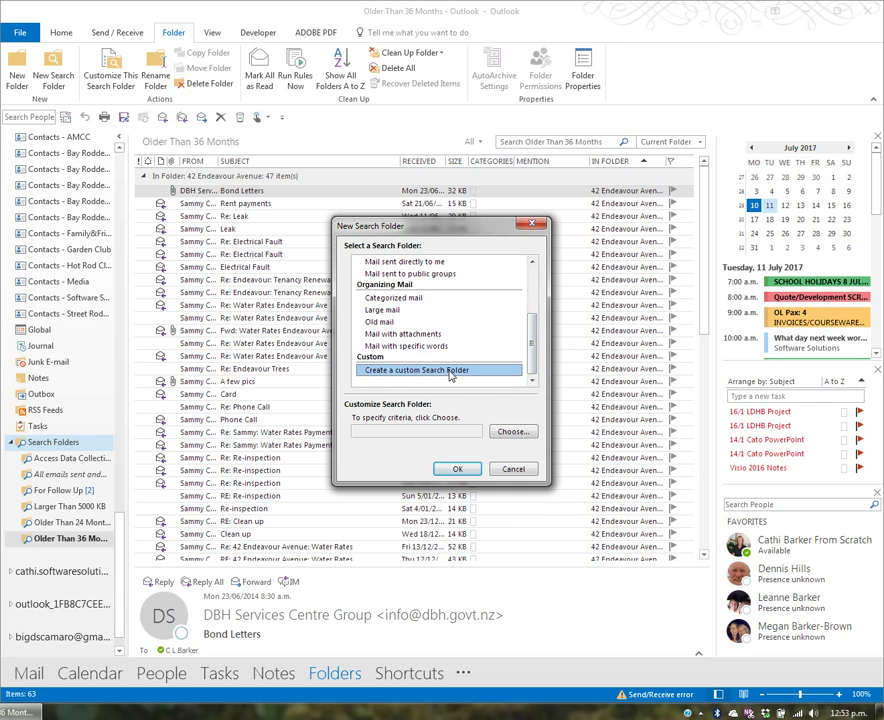
left_click(514, 433)
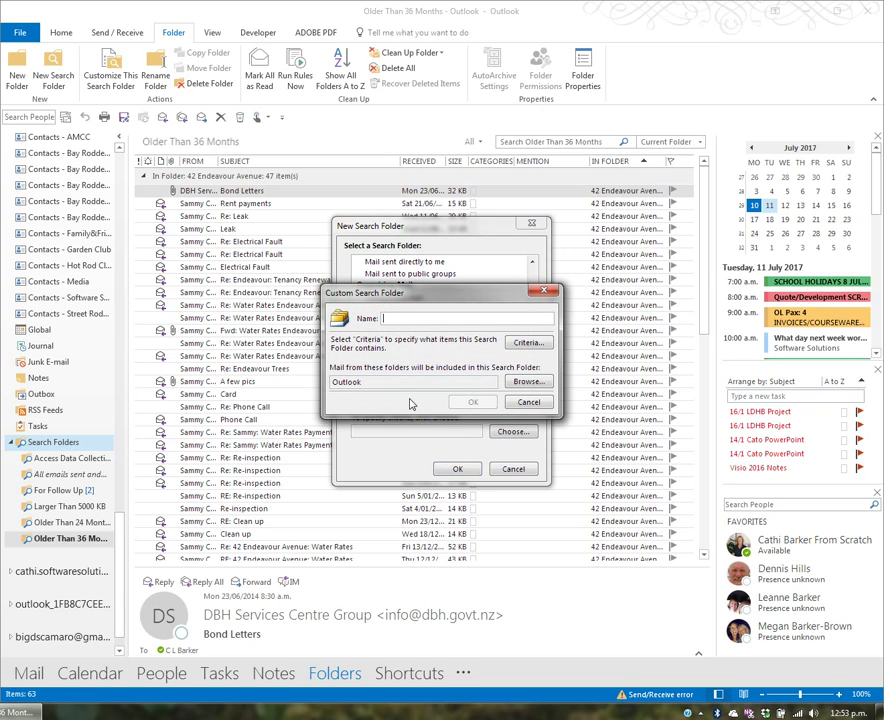
Name the search folder 'Combine Inbox & Sent Items' and set its From criterion to the sender's e-mail address.
type("Com")
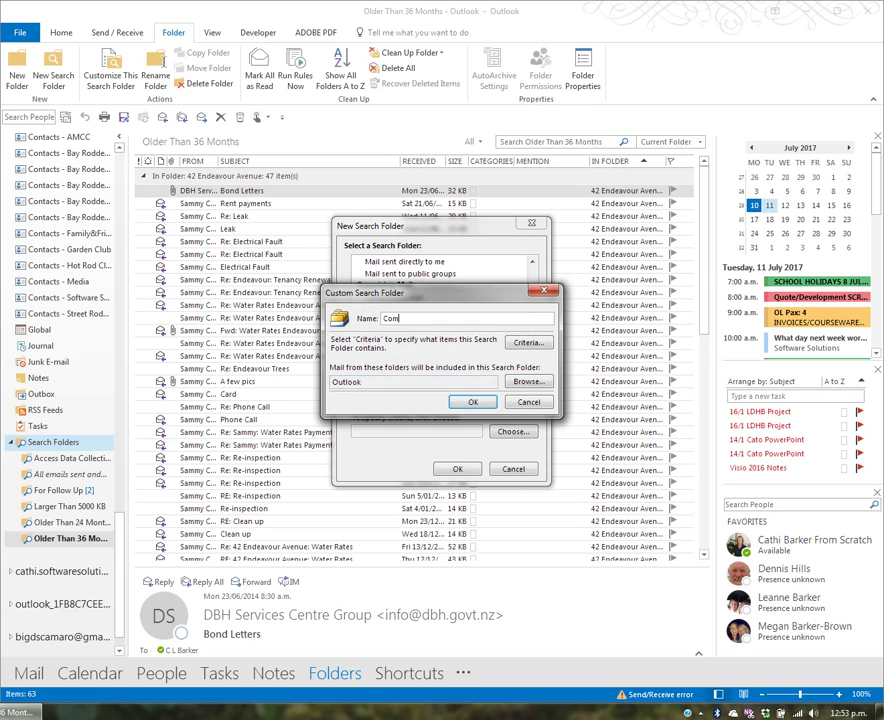
type("bine Enbox & Sent Items")
left_click(530, 342)
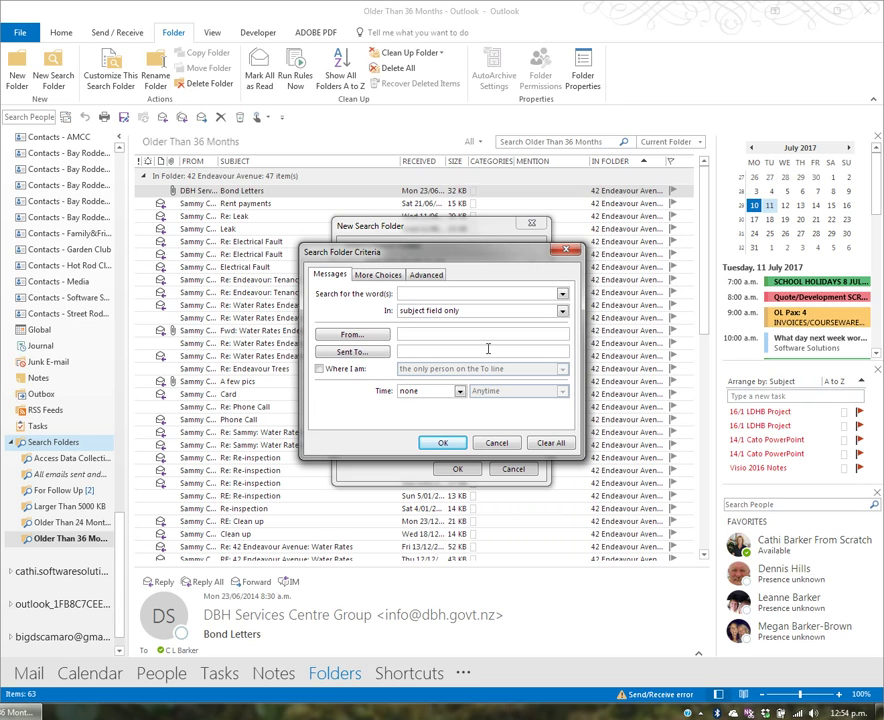
left_click(415, 335)
left_click(448, 444)
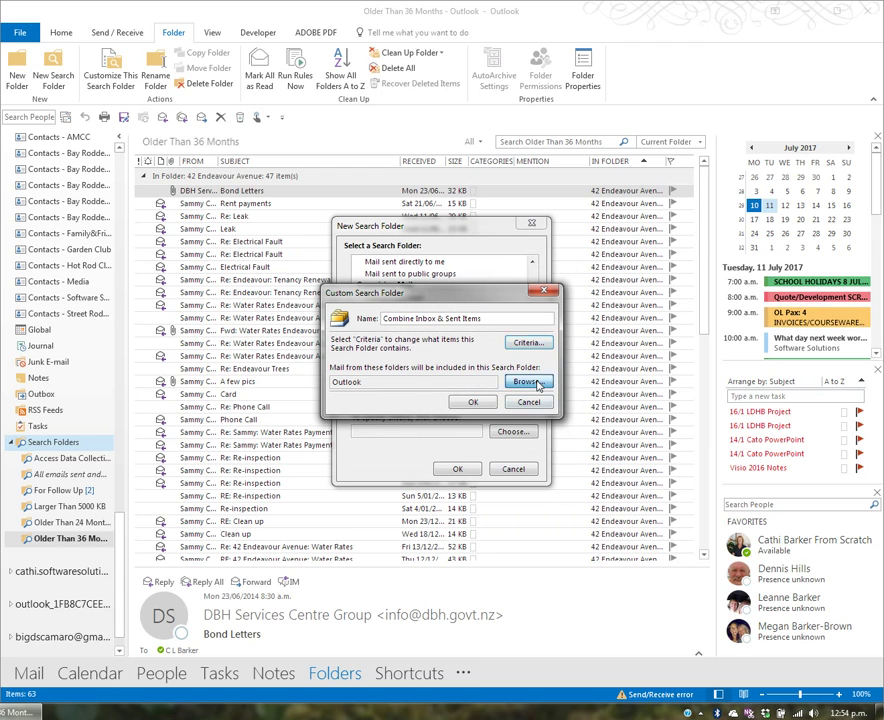
Limit the search folder to Inbox and Sent Items and confirm its settings.
left_click(526, 381)
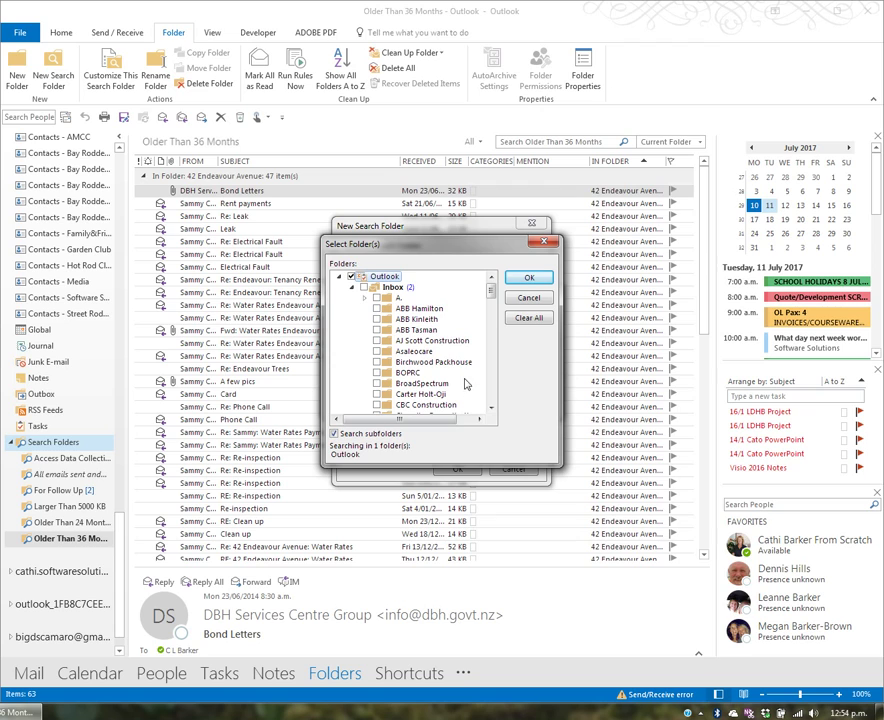
left_click(366, 289)
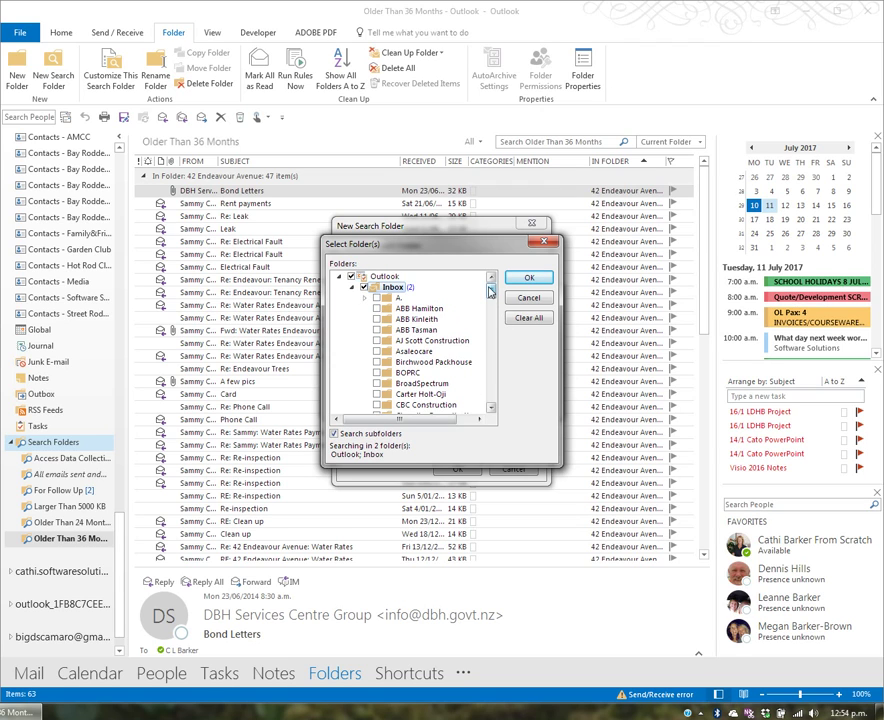
left_click_drag(491, 290, 500, 396)
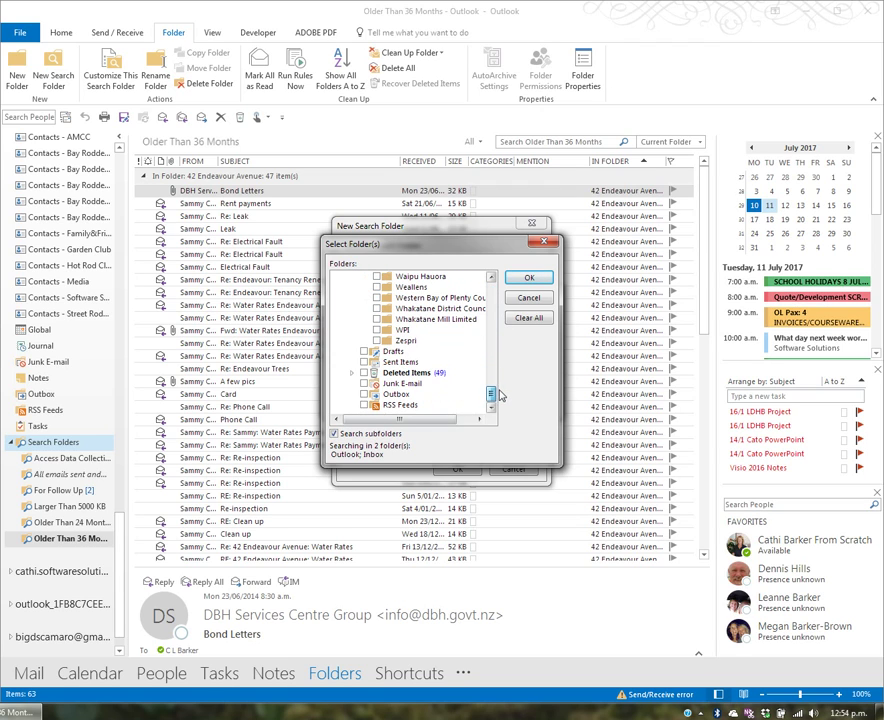
left_click(364, 361)
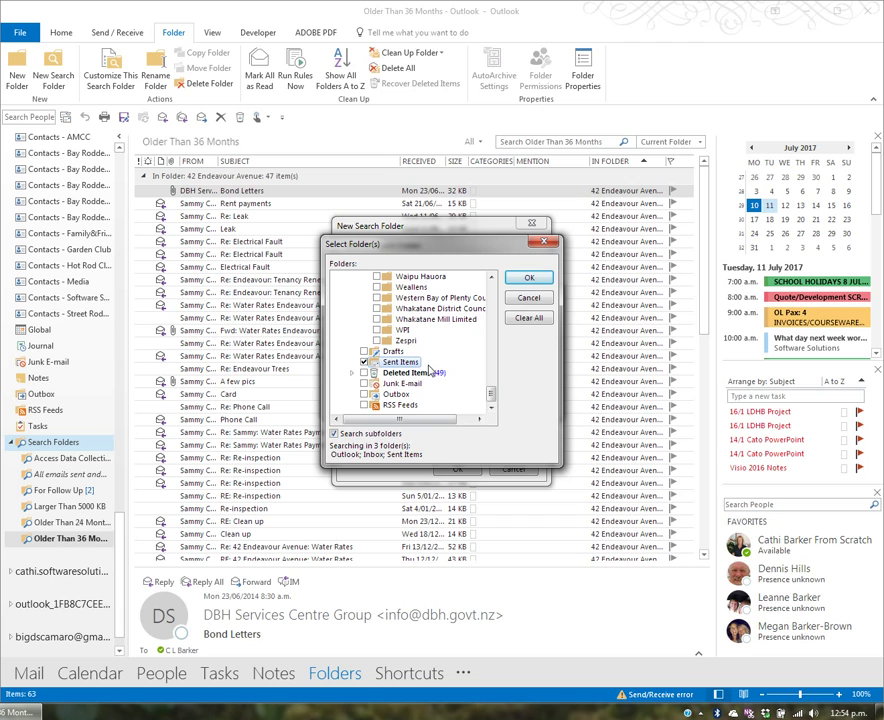
left_click(529, 278)
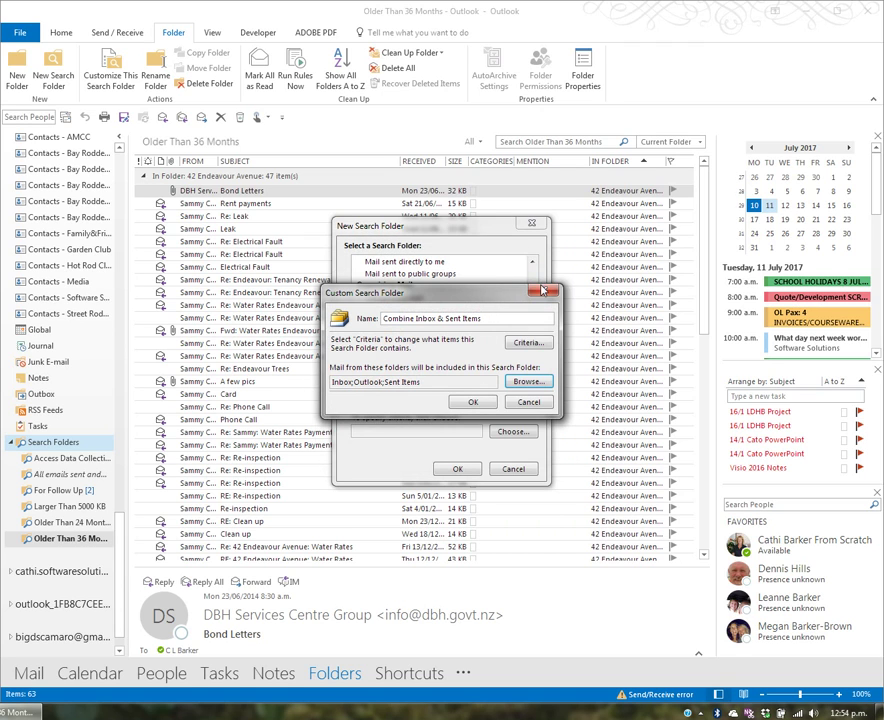
left_click(487, 404)
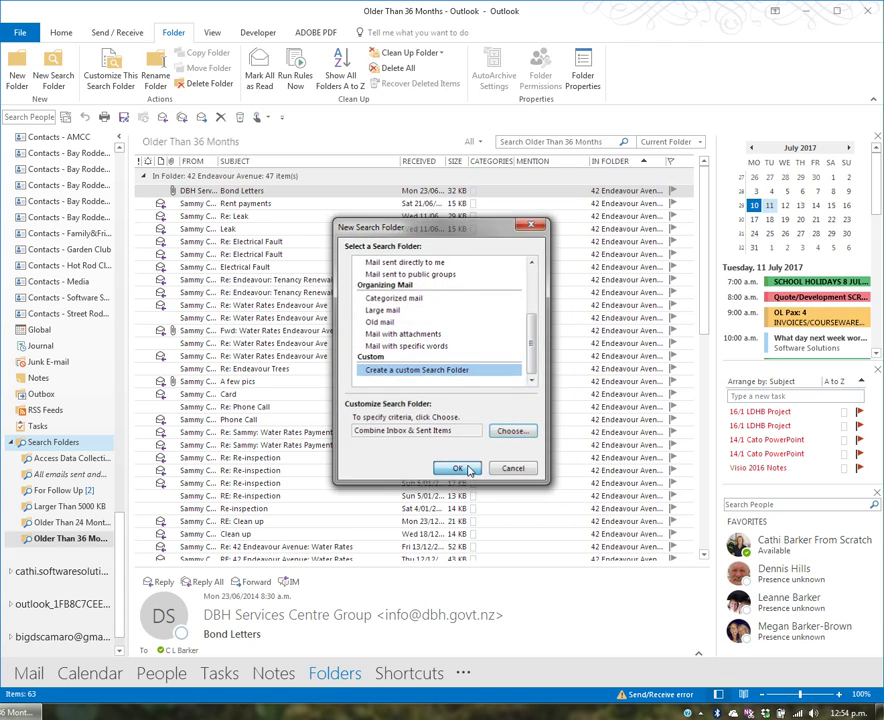
left_click(462, 469)
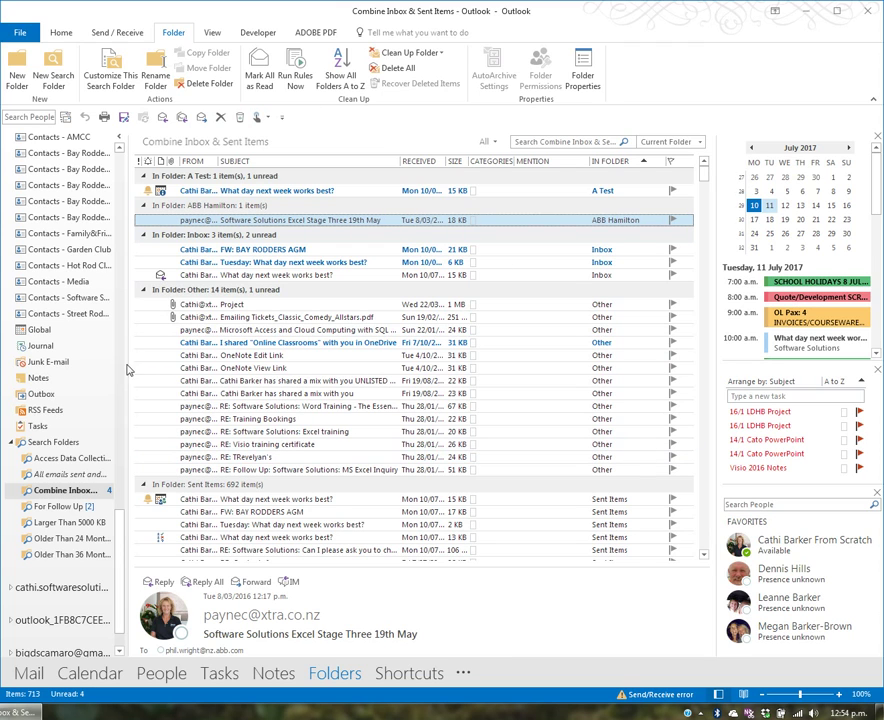
Scroll the folder pane back up and open the Inbox with its 7 messages.
left_click_drag(125, 537, 130, 148)
left_click(53, 164)
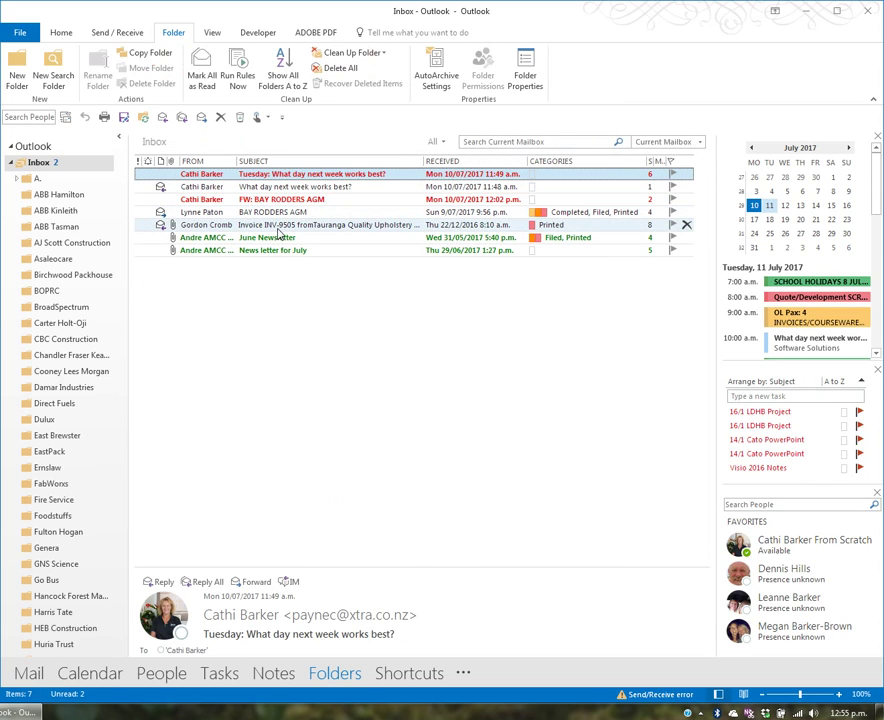
left_click(282, 227)
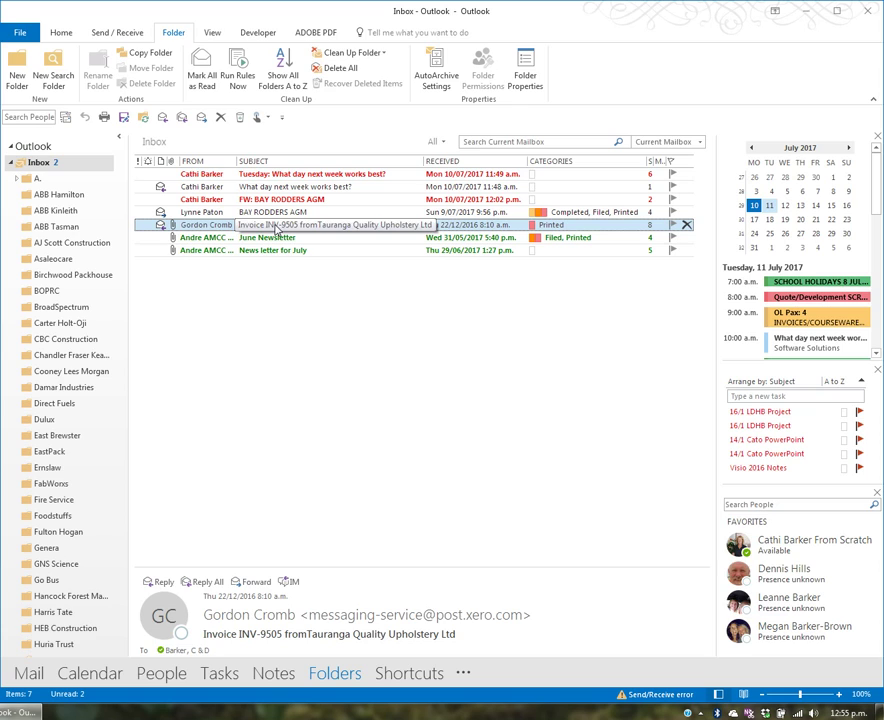
right_click(277, 230)
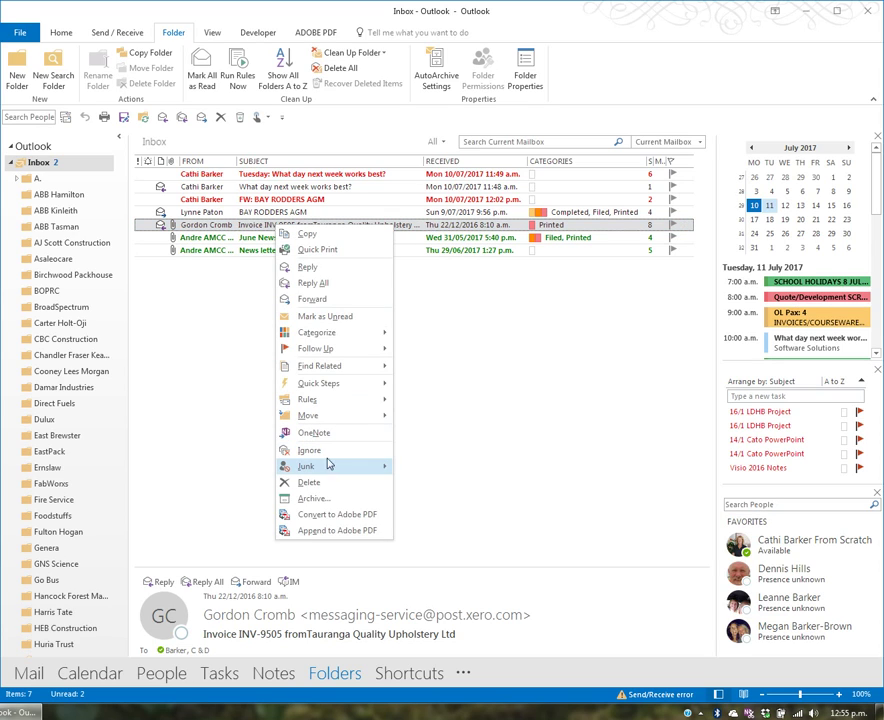
mouse_move(330, 466)
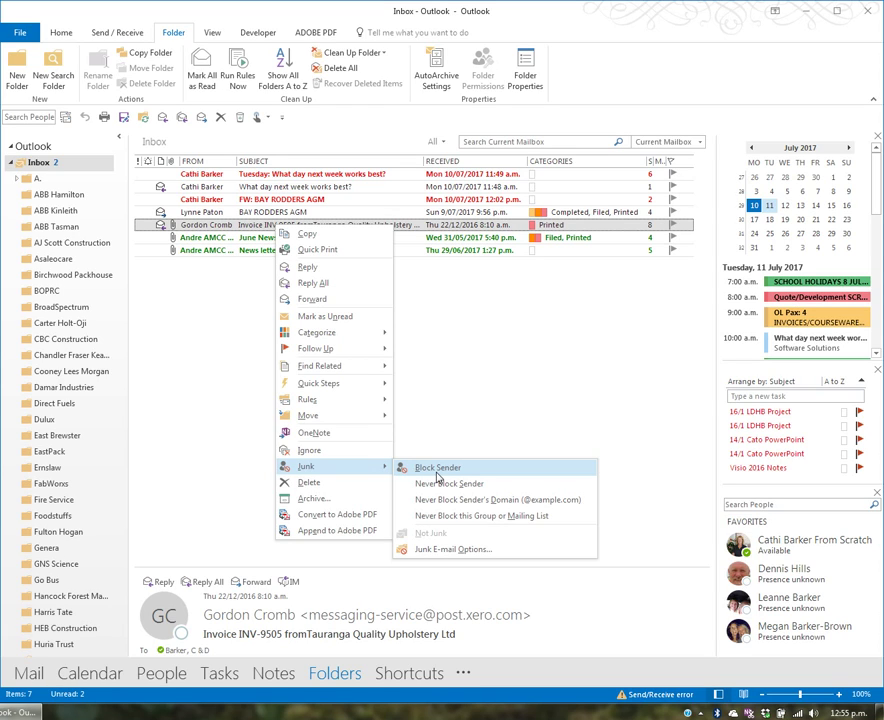
left_click(180, 370)
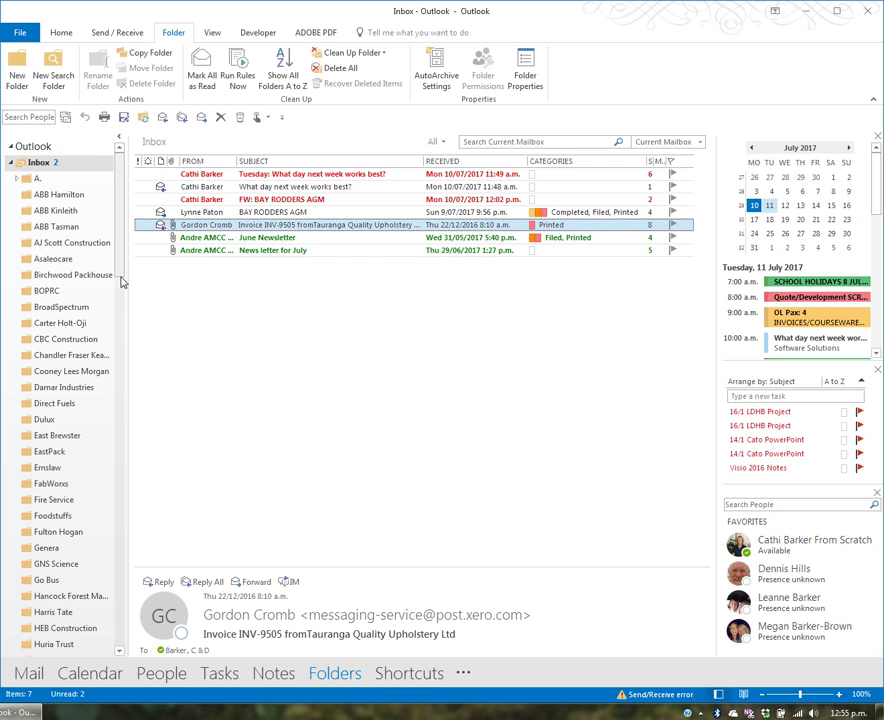
left_click_drag(120, 283, 118, 549)
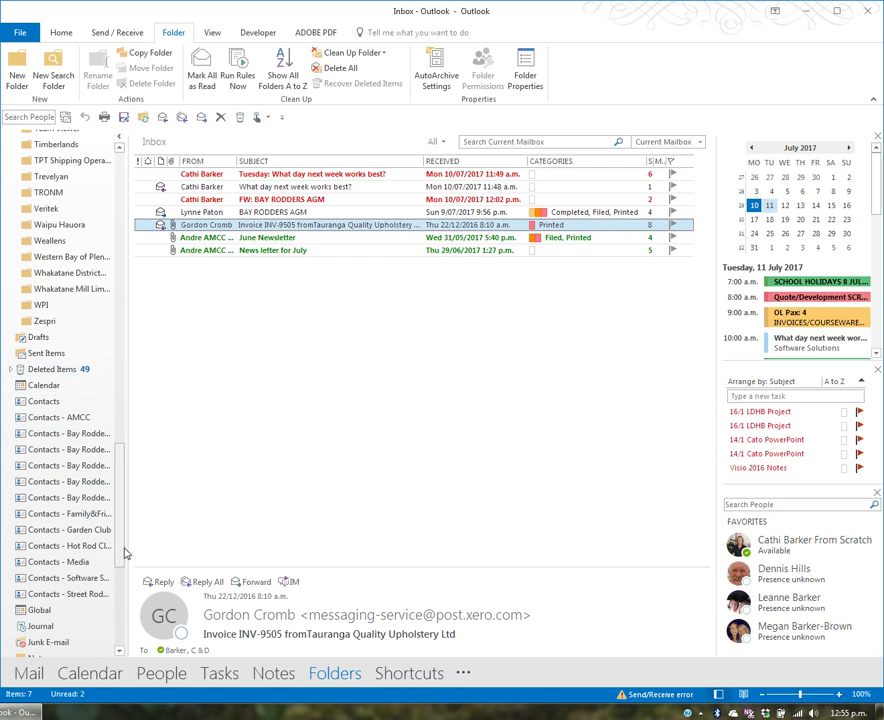
scroll(110, 500, "down", 5)
left_click(50, 381)
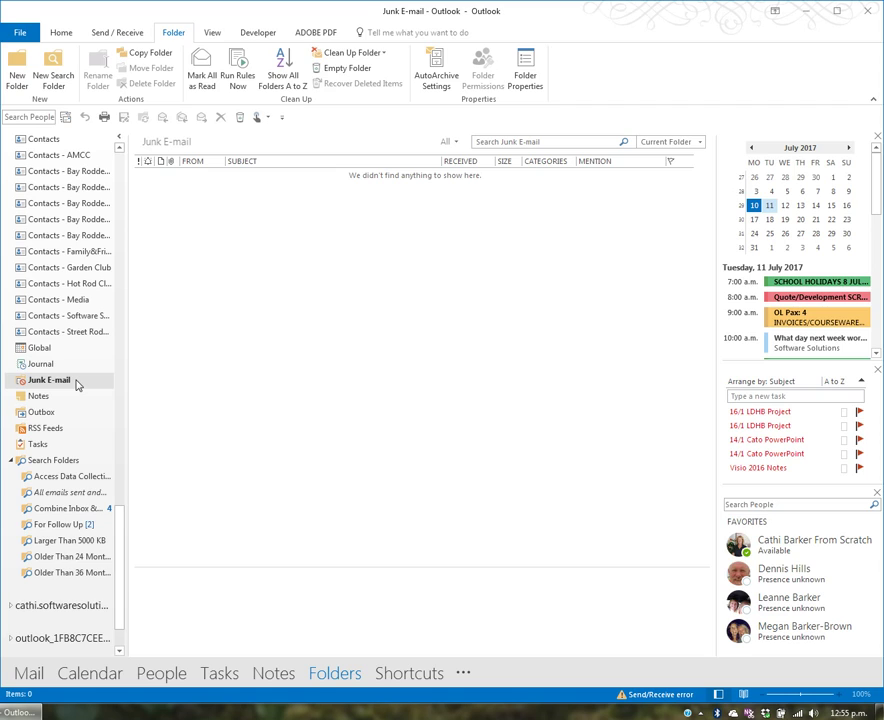
right_click(77, 385)
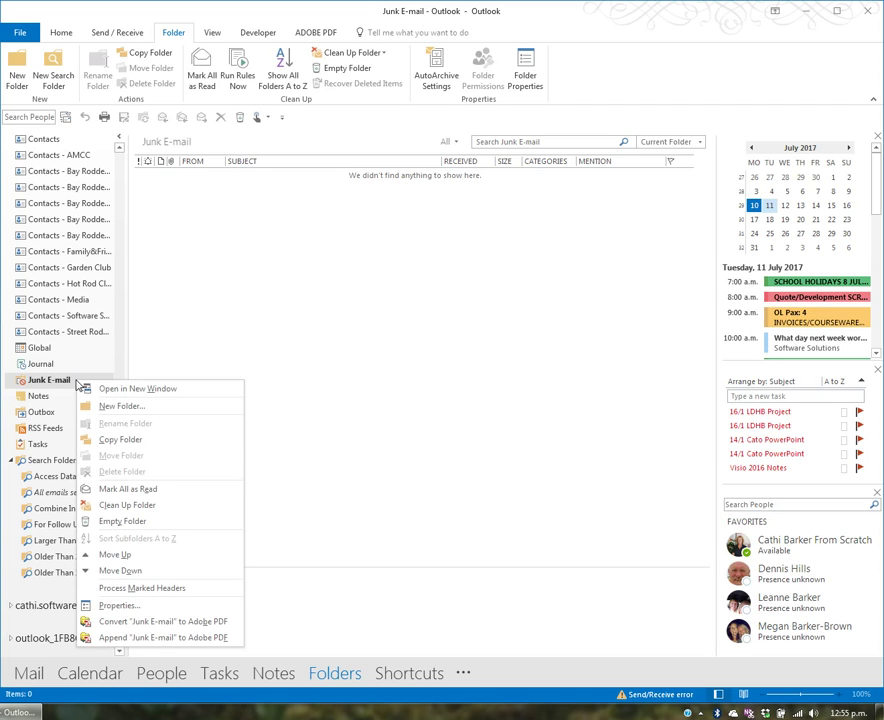
left_click(128, 605)
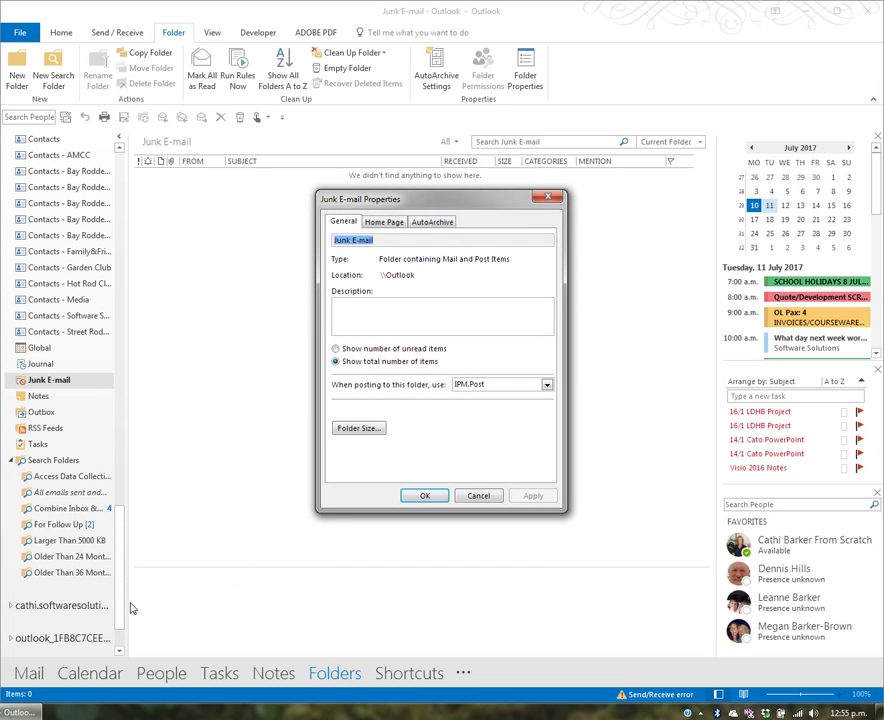
left_click(478, 496)
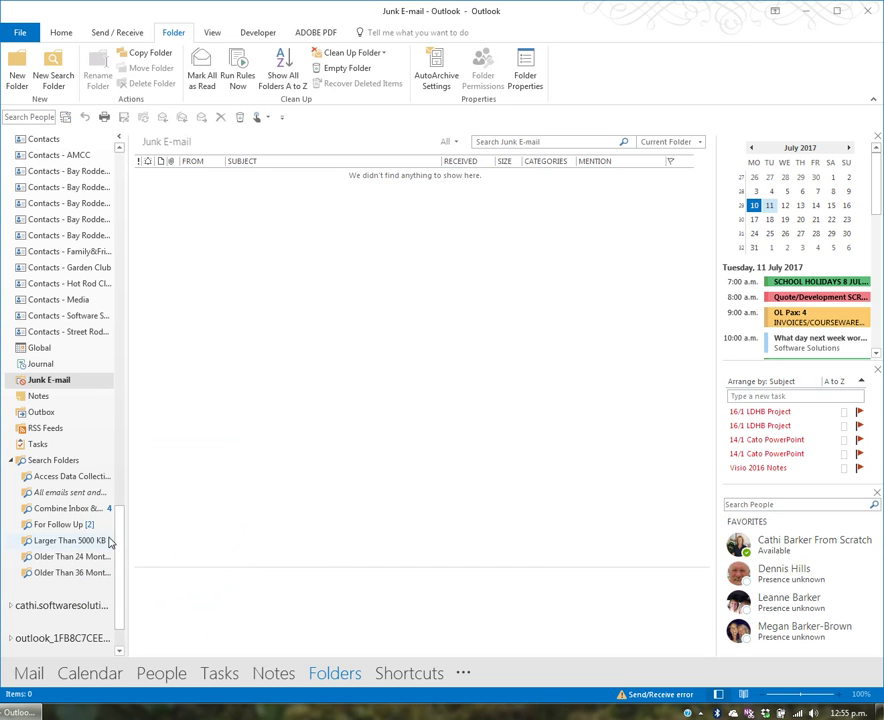
left_click_drag(121, 537, 83, 185)
left_click(41, 162)
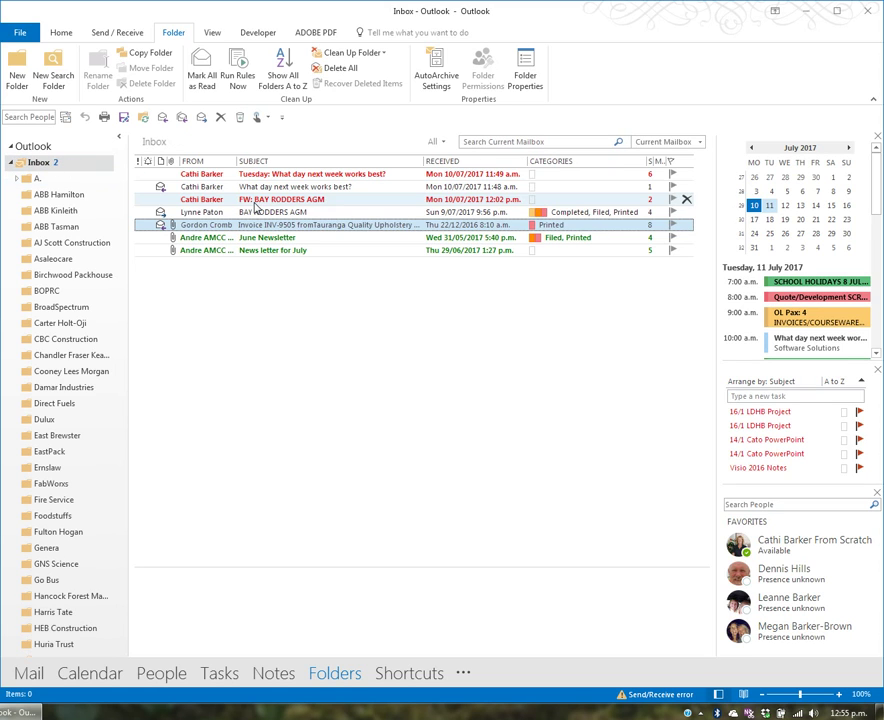
right_click(238, 228)
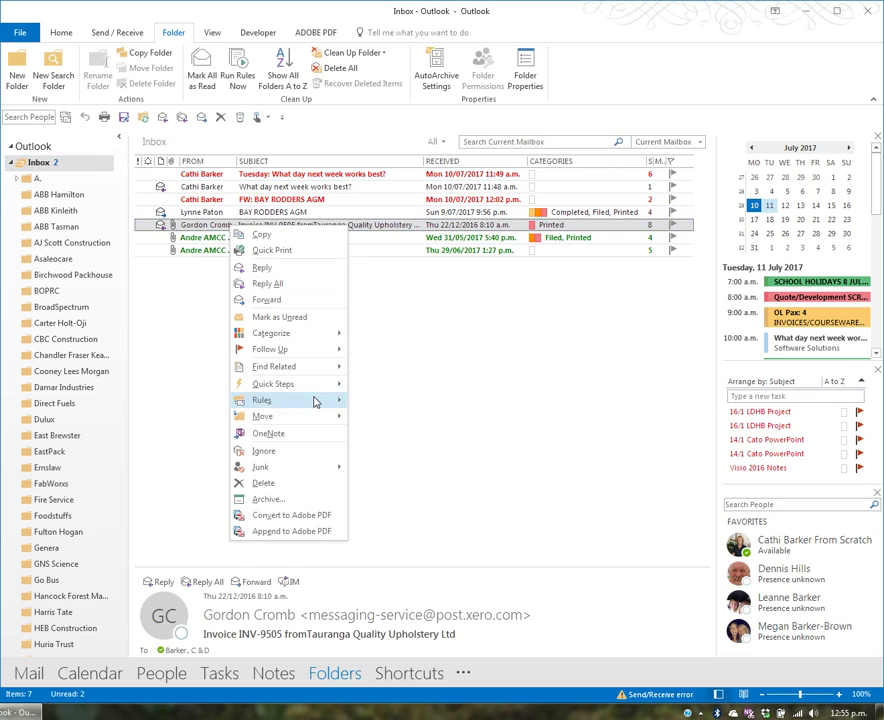
mouse_move(299, 472)
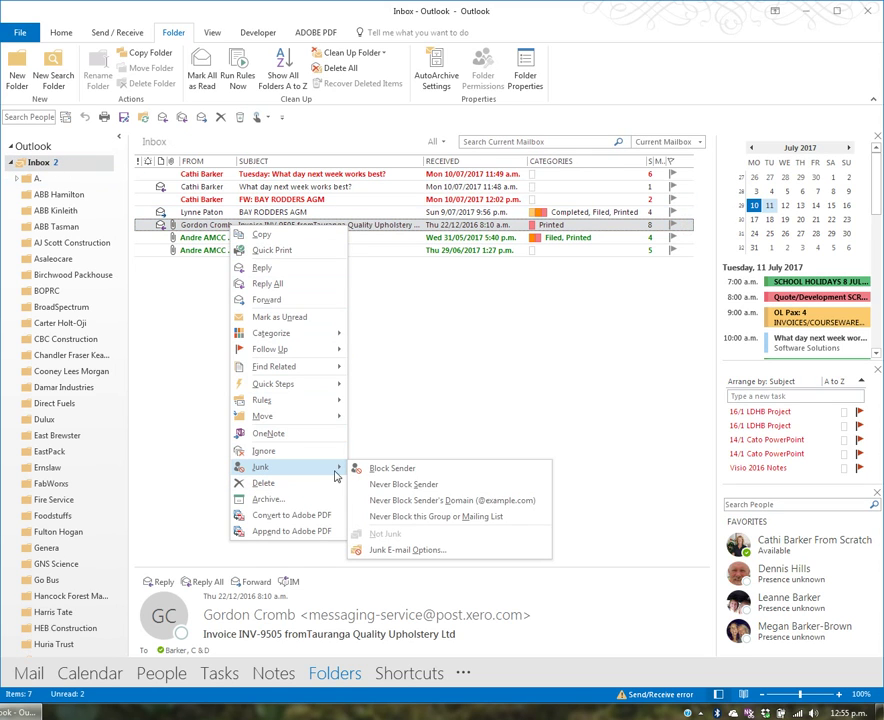
left_click(434, 550)
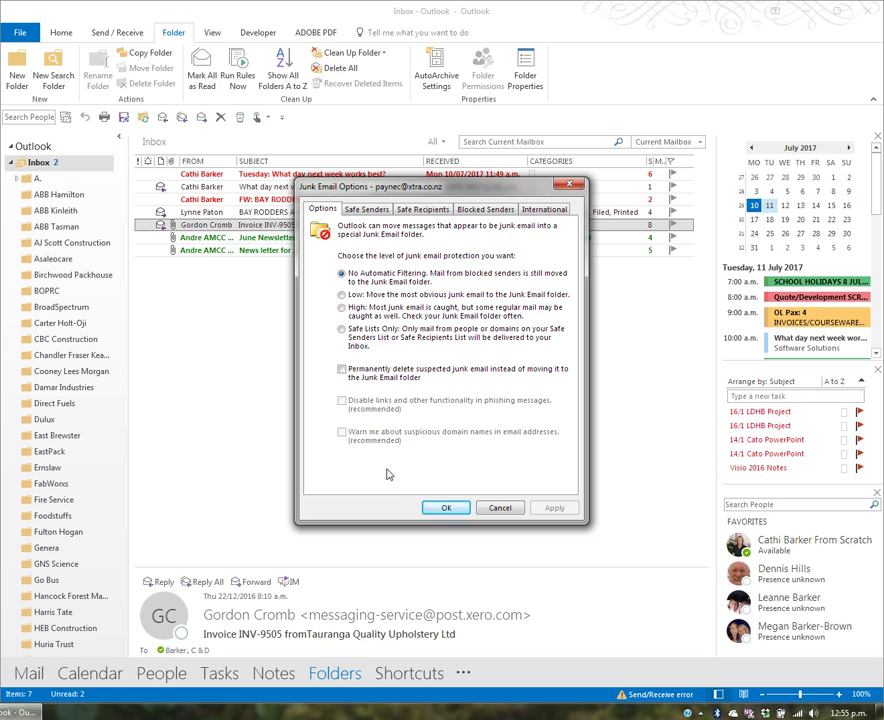
left_click(484, 212)
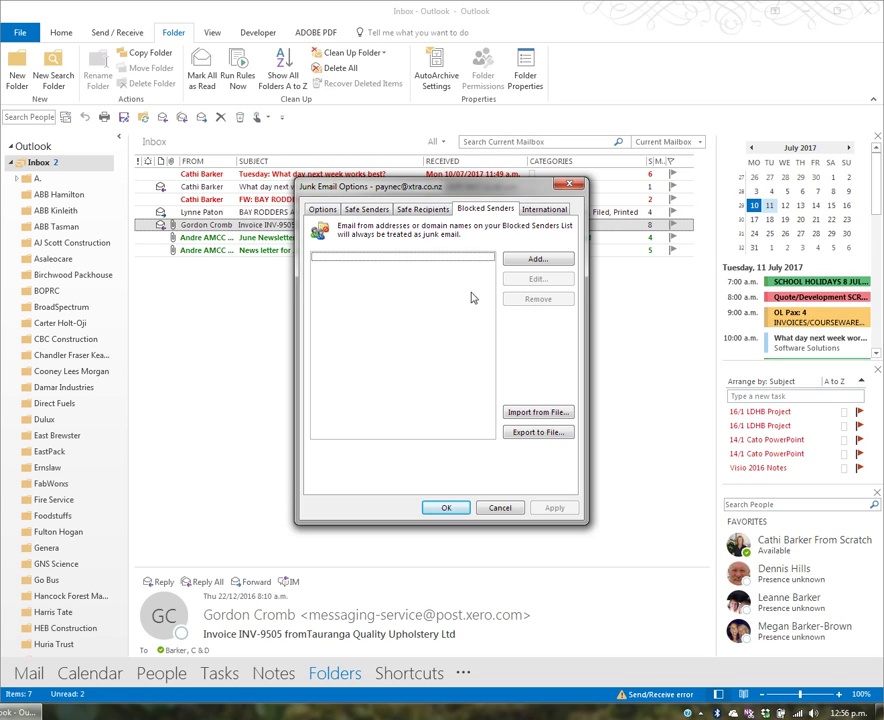
left_click(366, 209)
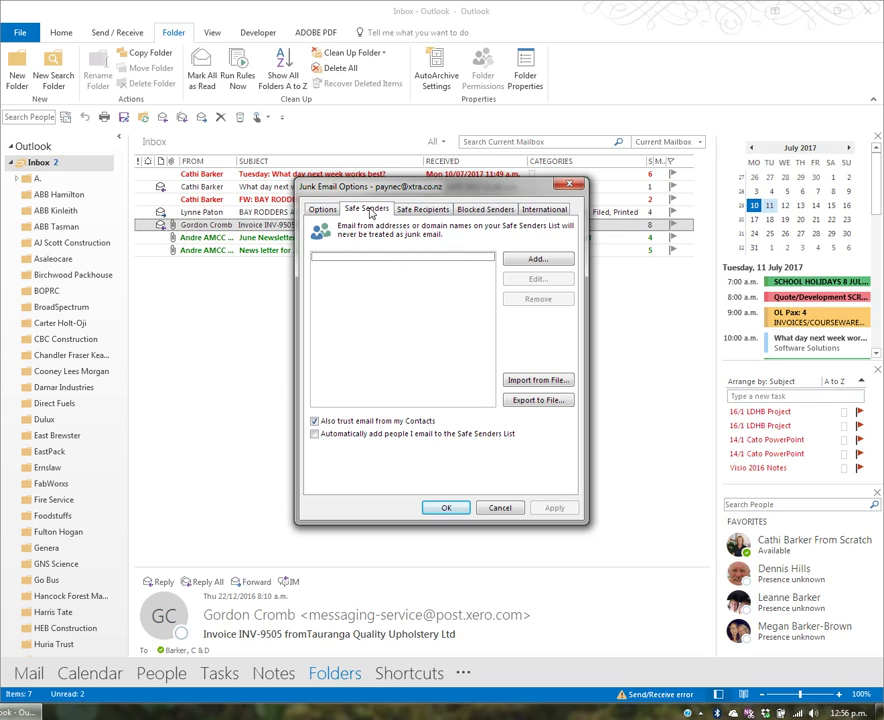
left_click(418, 210)
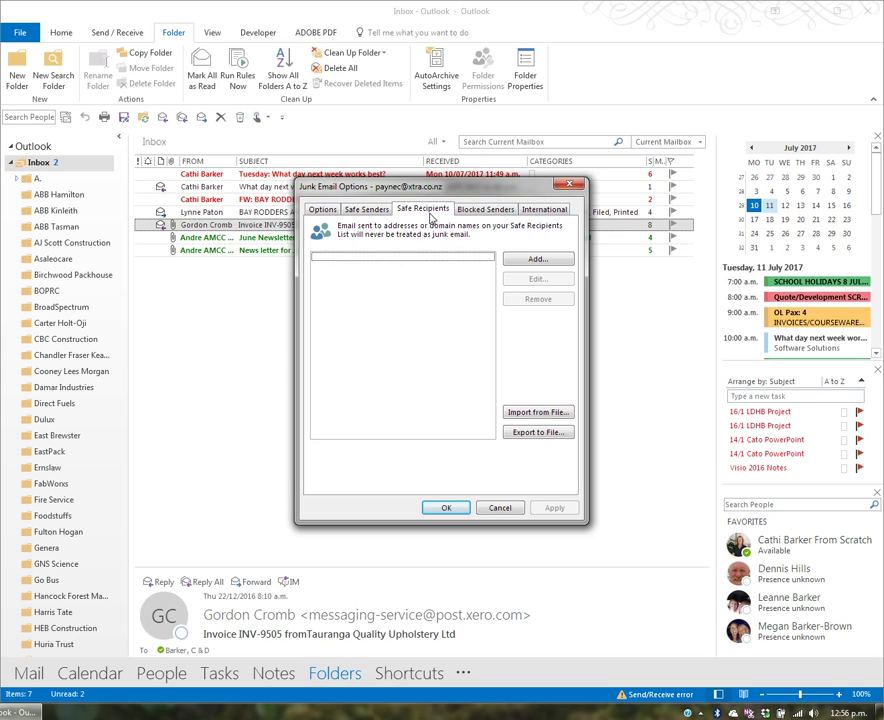
left_click(484, 211)
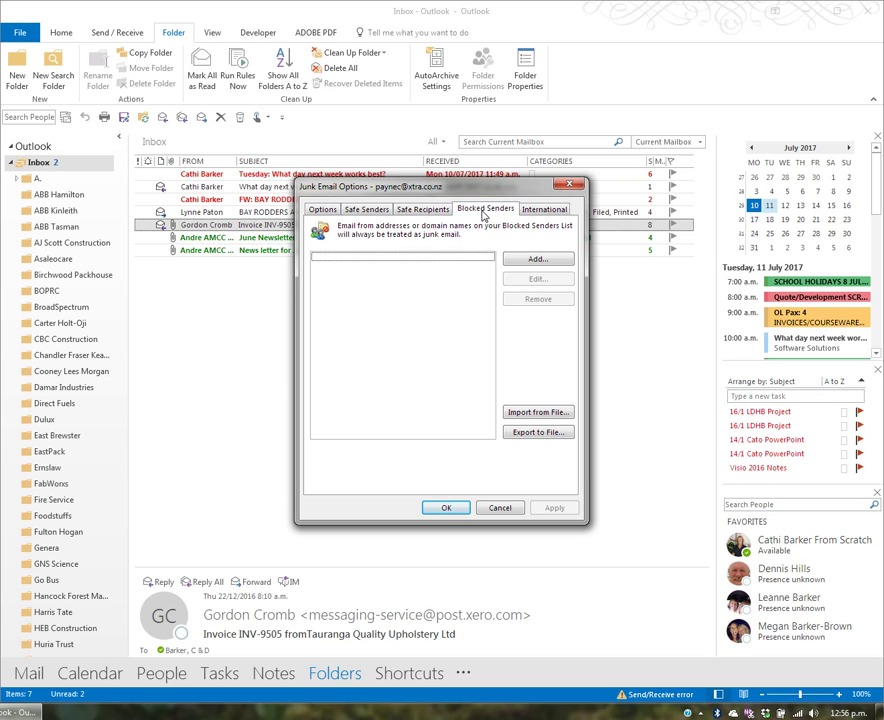
left_click(321, 210)
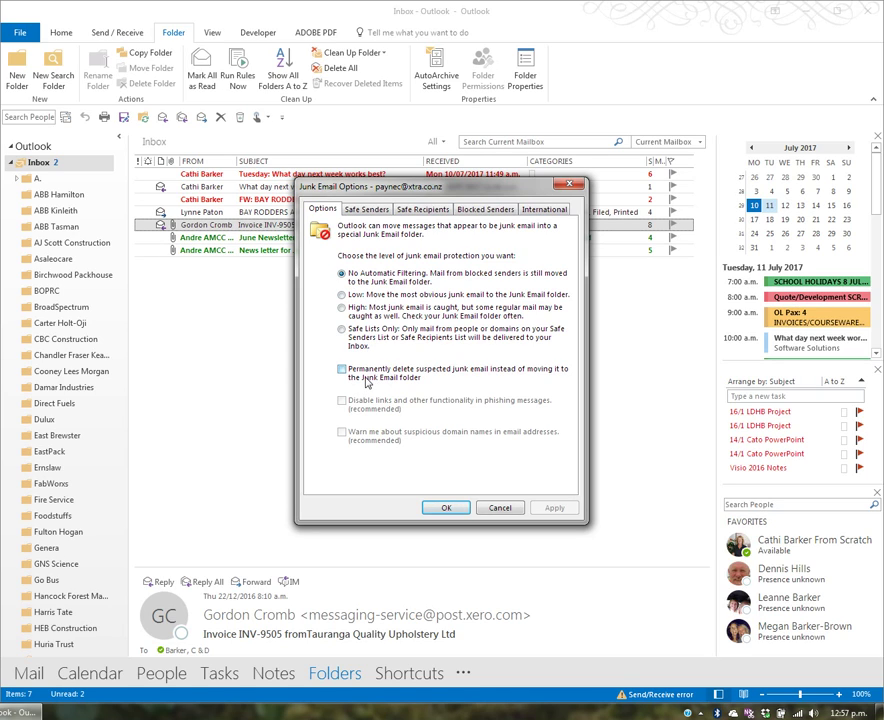
left_click(487, 211)
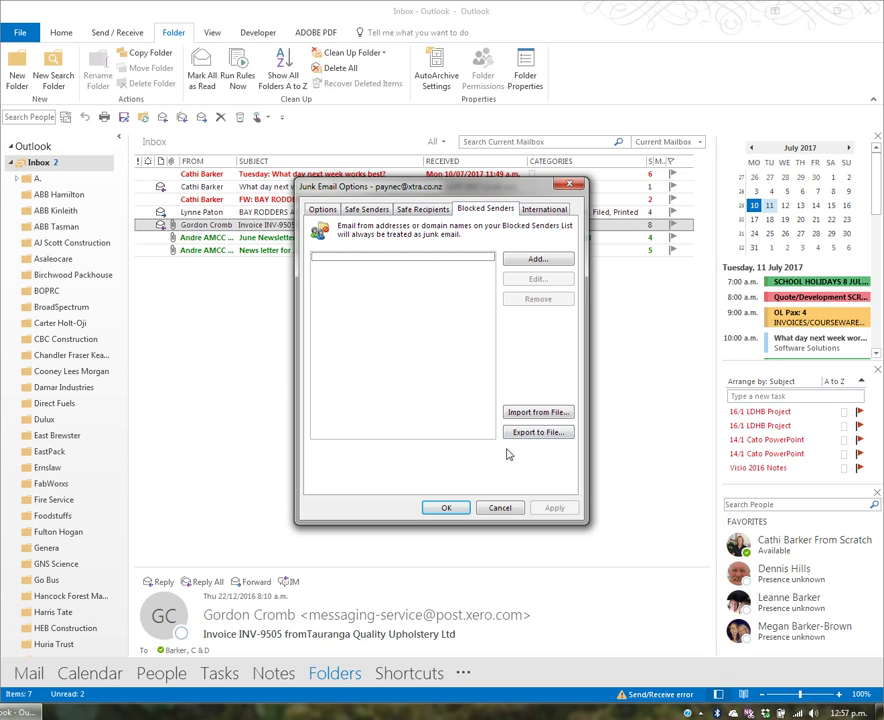
left_click(500, 508)
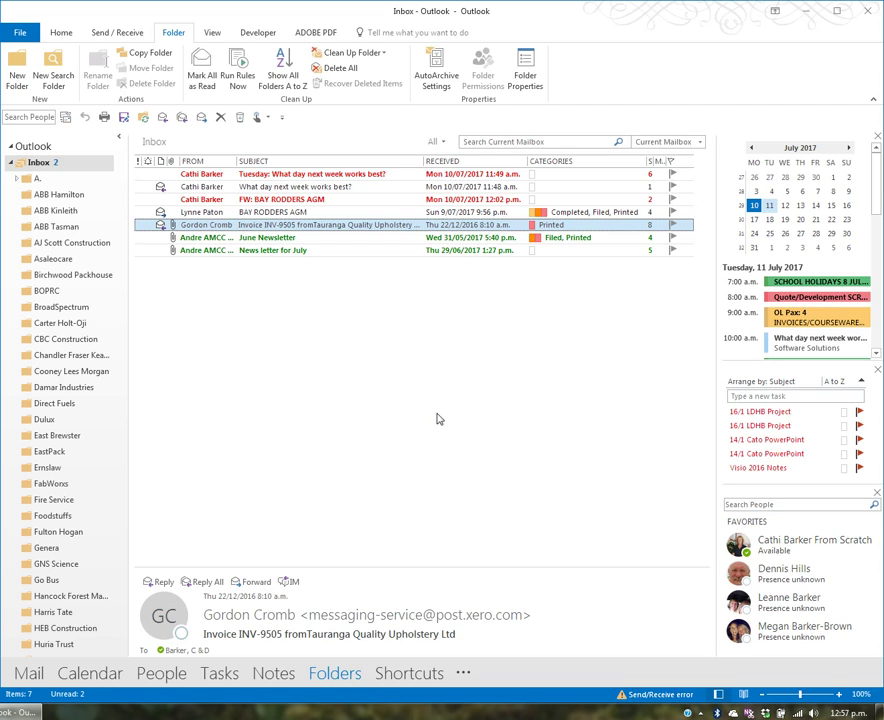
right_click(321, 229)
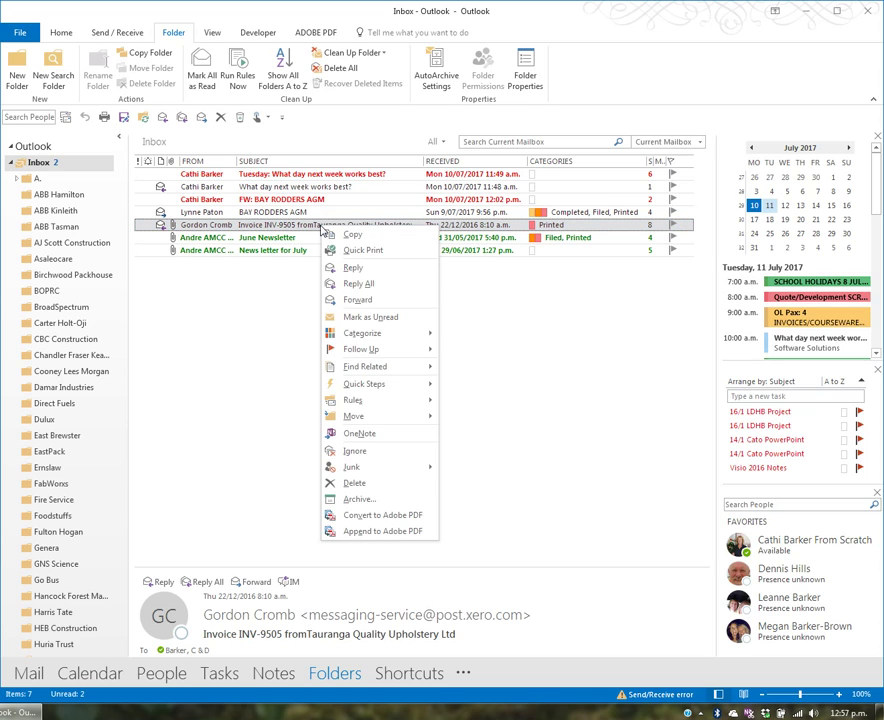
mouse_move(369, 418)
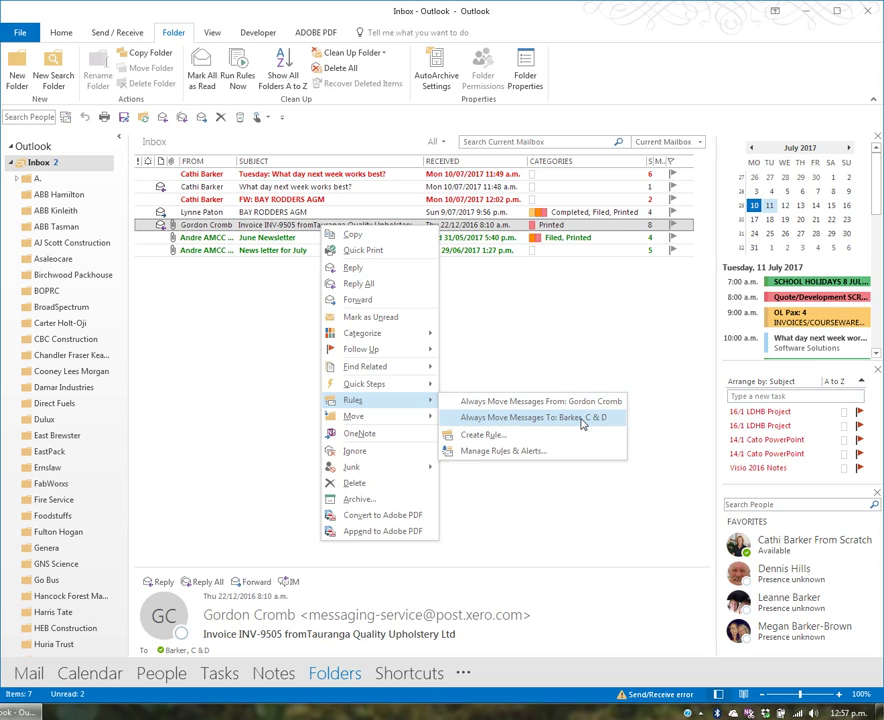
left_click(500, 435)
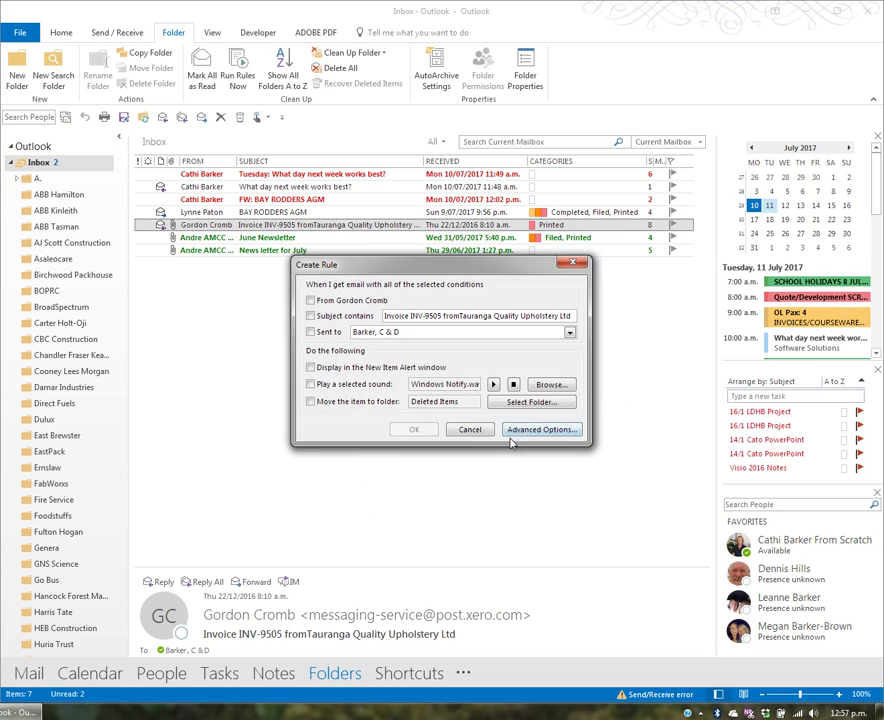
left_click(341, 306)
left_click(311, 401)
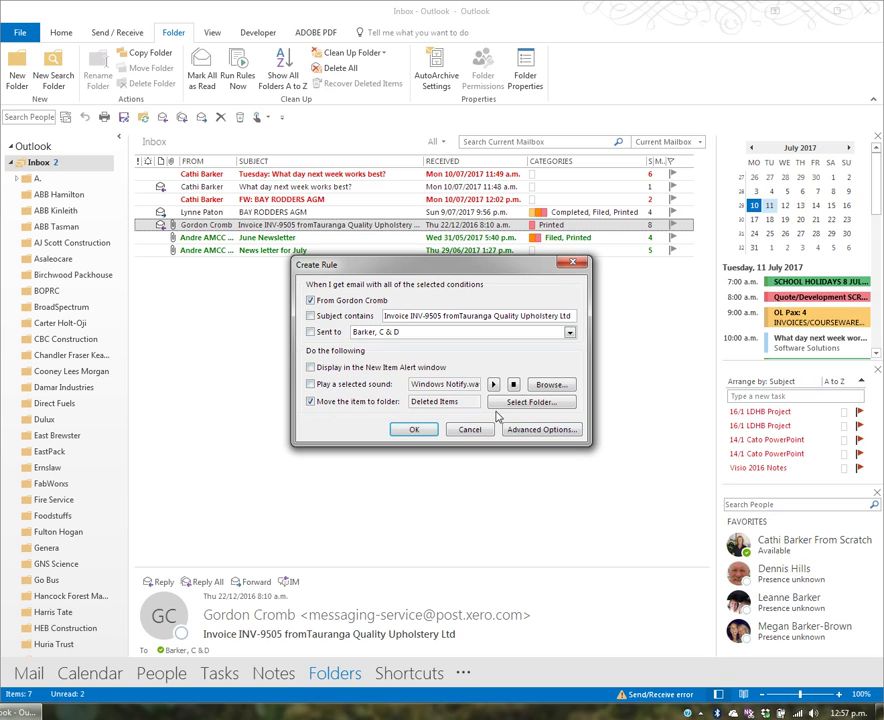
left_click(529, 403)
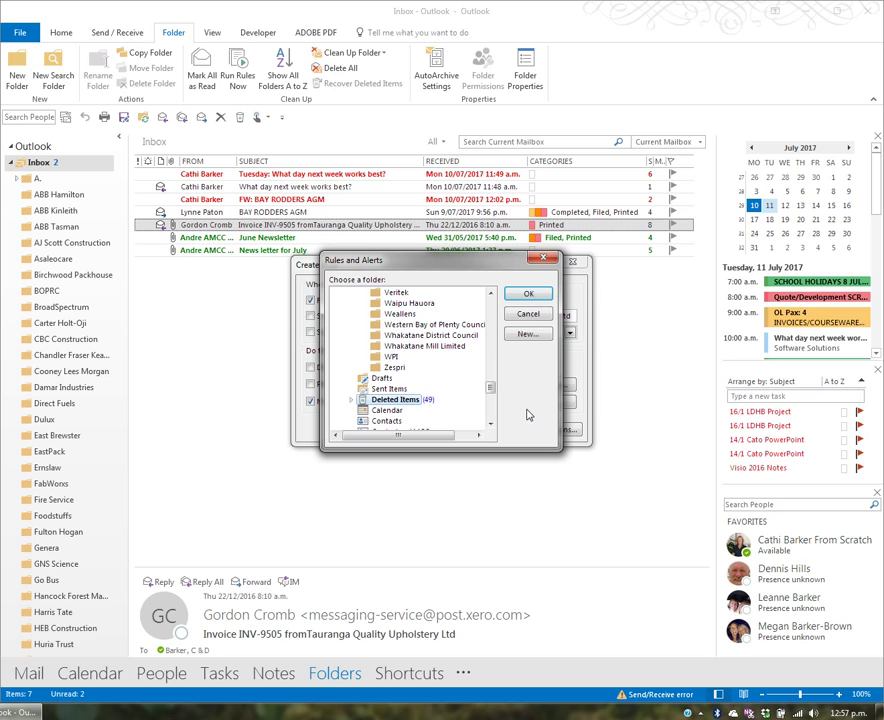
left_click_drag(491, 388, 491, 345)
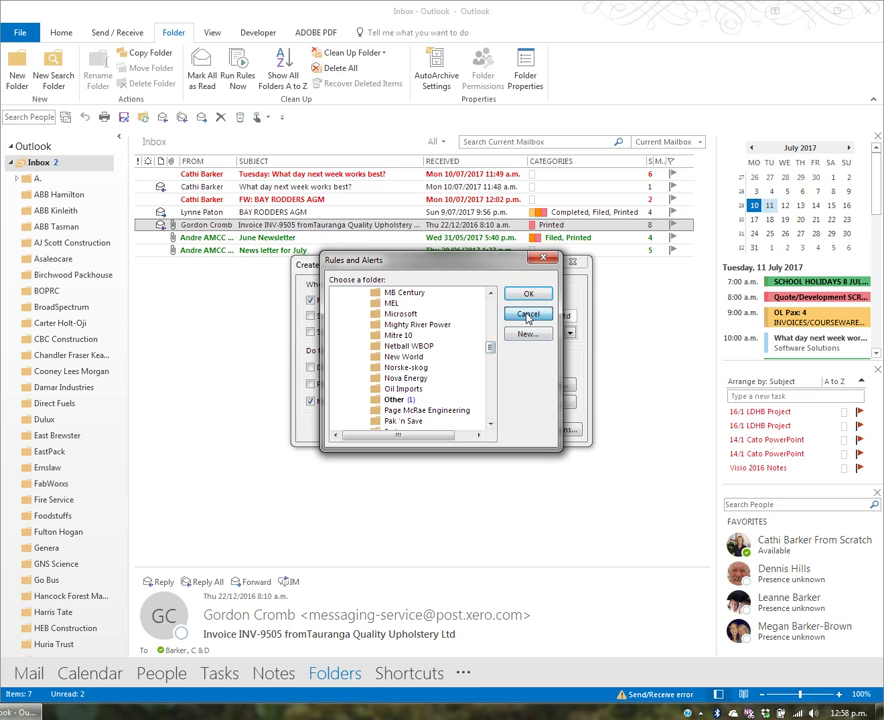
left_click(528, 316)
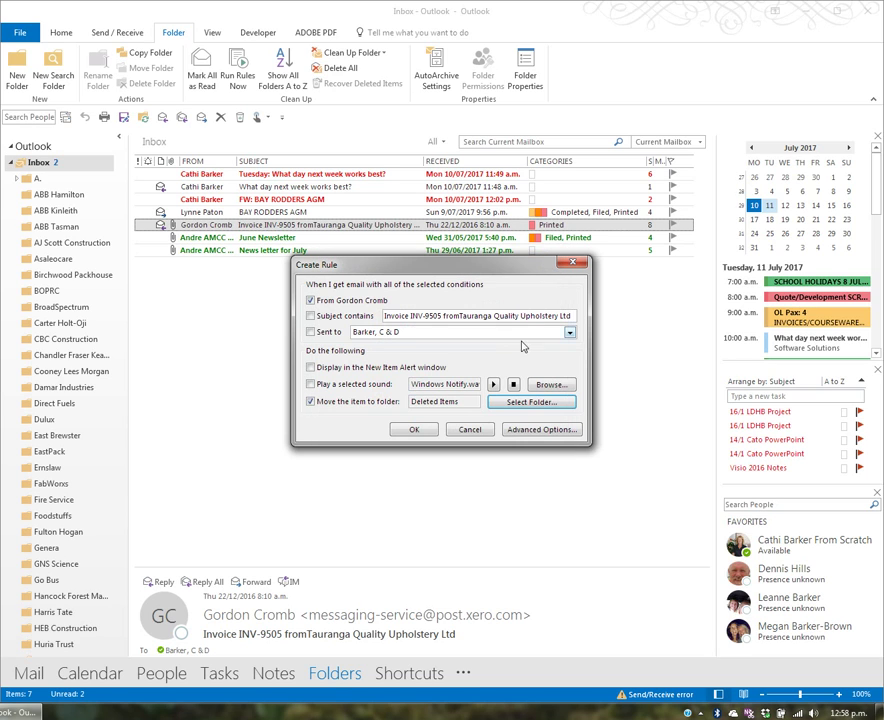
left_click(310, 401)
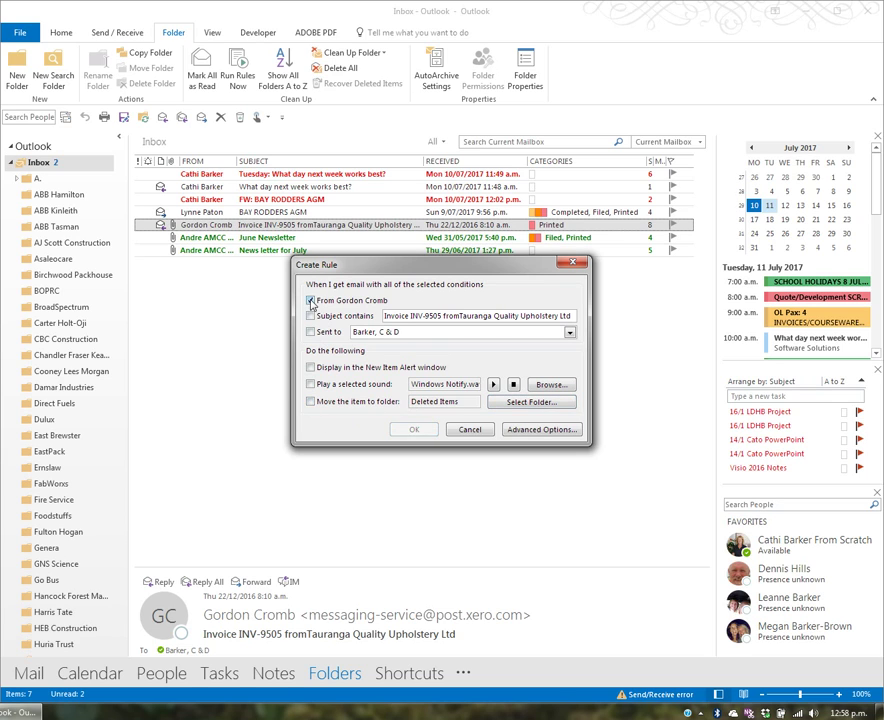
left_click(470, 429)
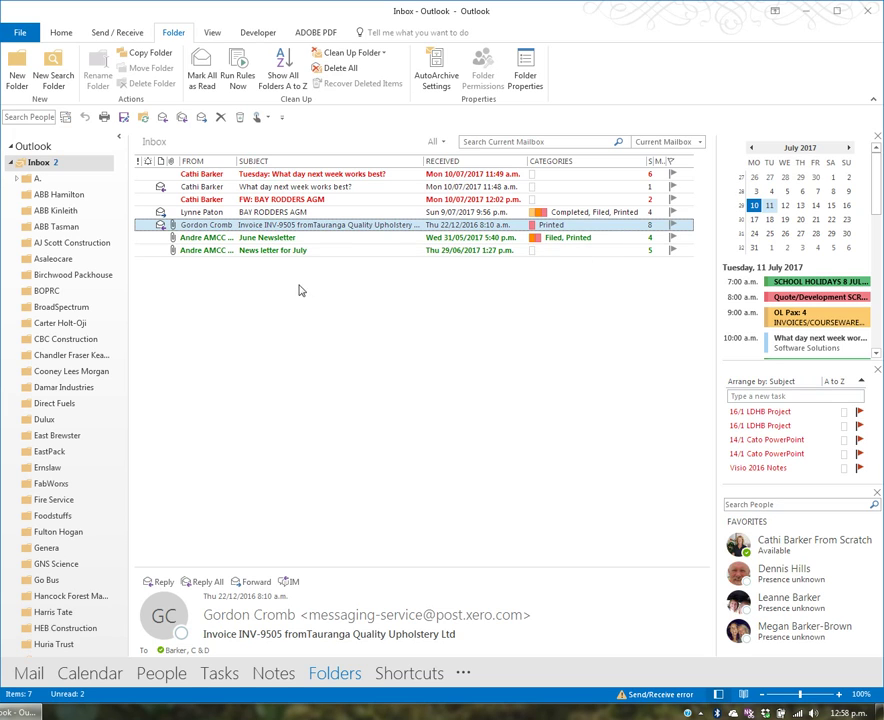
Open Manage Rules & Alerts from the Home tab, leaving the Nolathane (4) rule enabled.
right_click(243, 232)
mouse_move(305, 401)
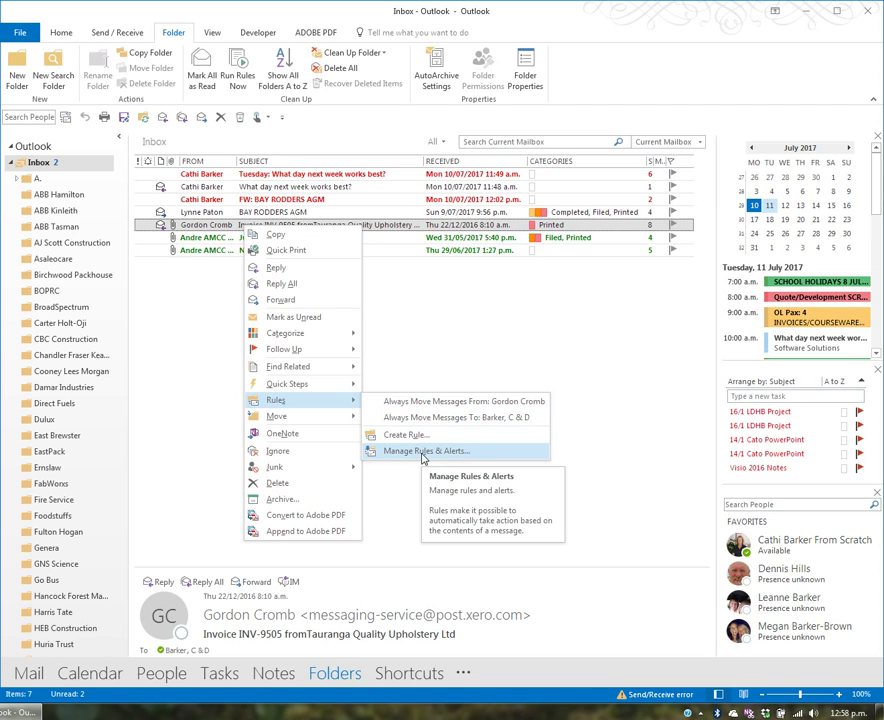
left_click(57, 36)
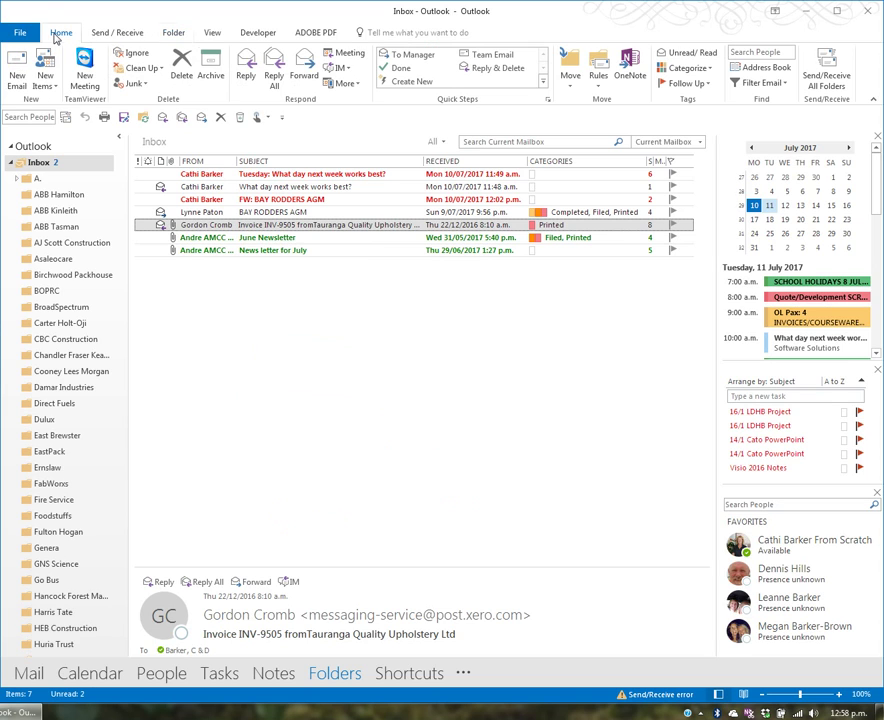
left_click(600, 80)
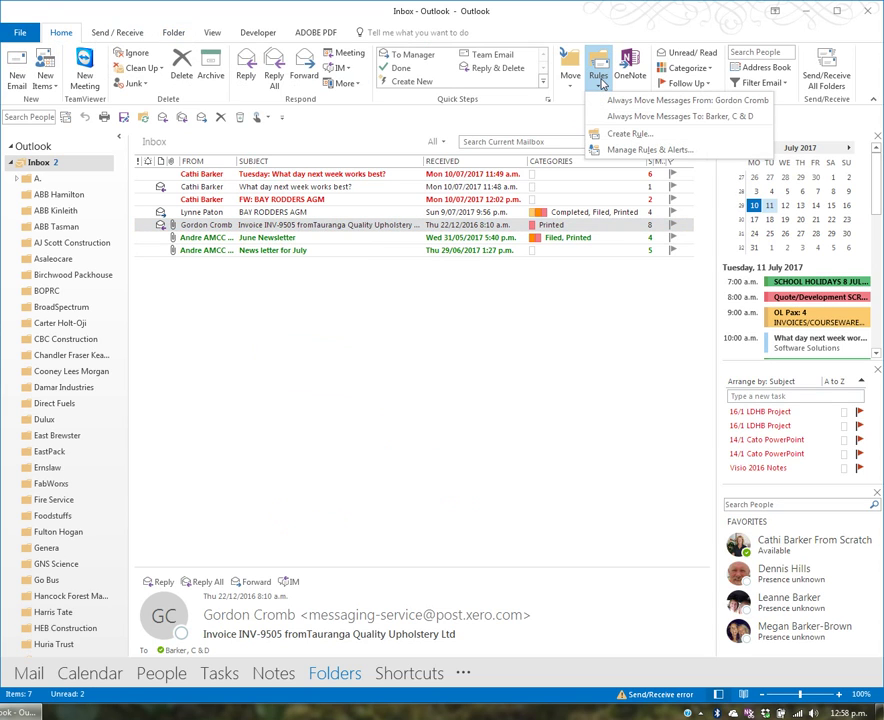
left_click(641, 151)
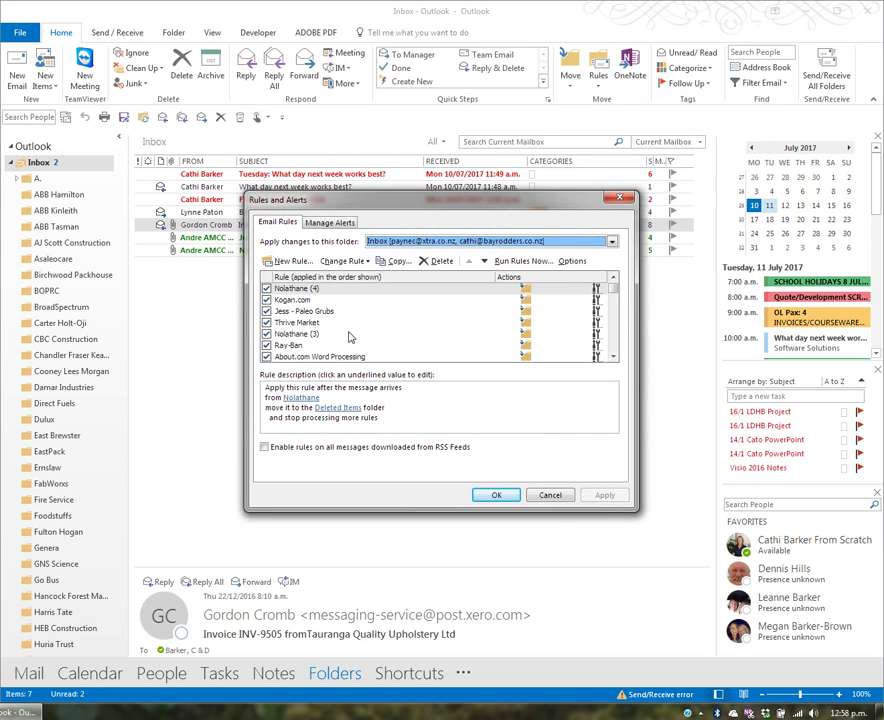
left_click(266, 288)
left_click(267, 289)
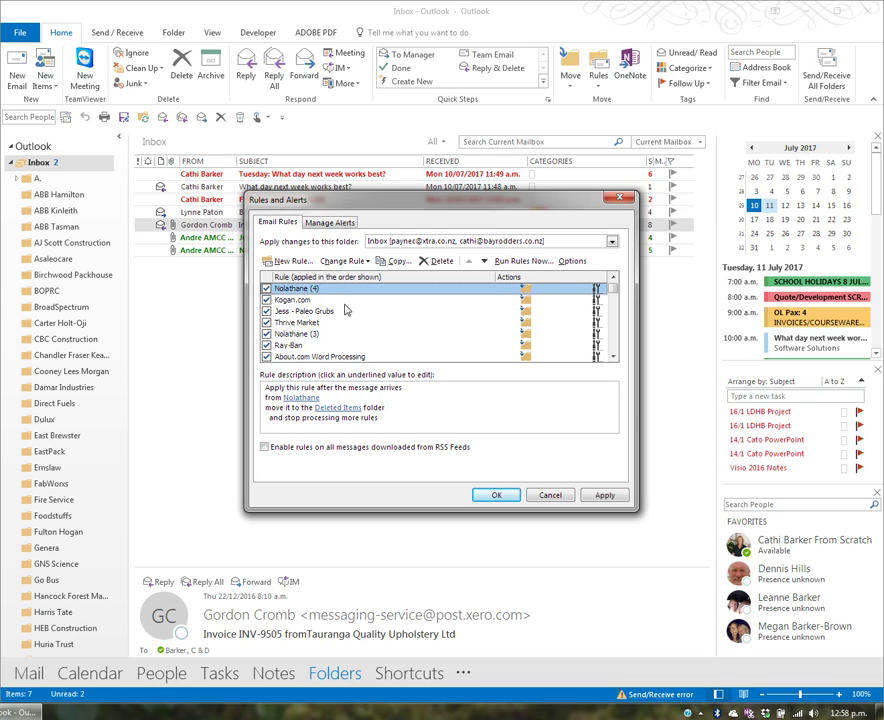
Create a received-messages rule matching 'prescription medication' in the subject.
left_click(289, 261)
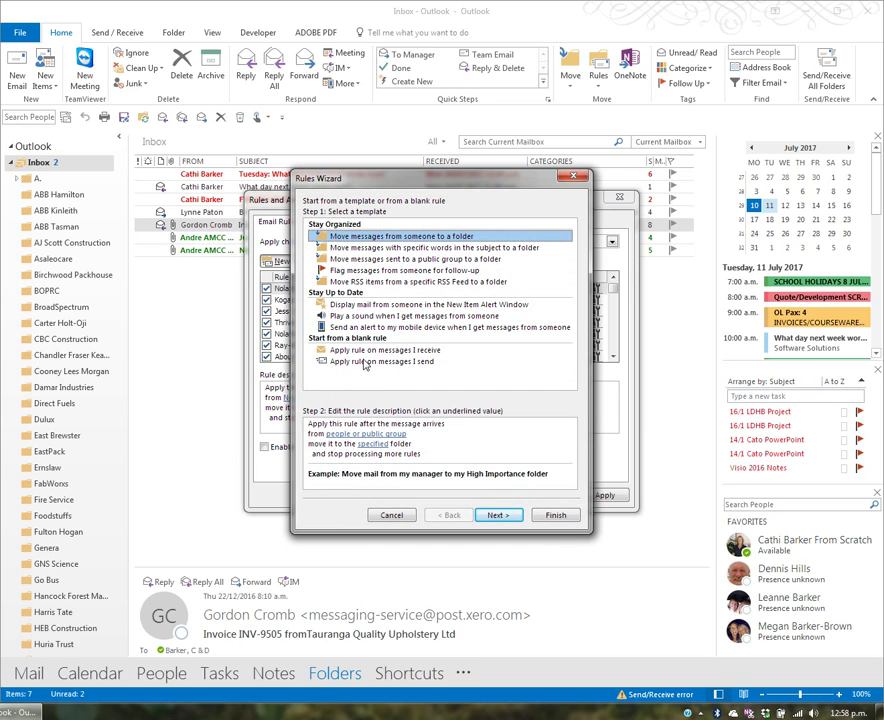
left_click(417, 350)
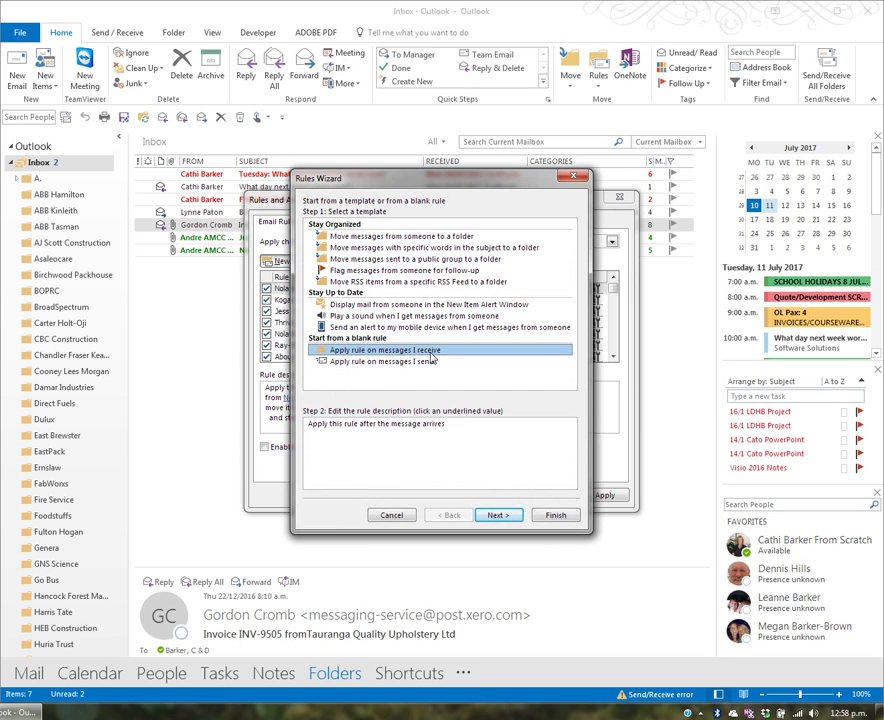
left_click(497, 514)
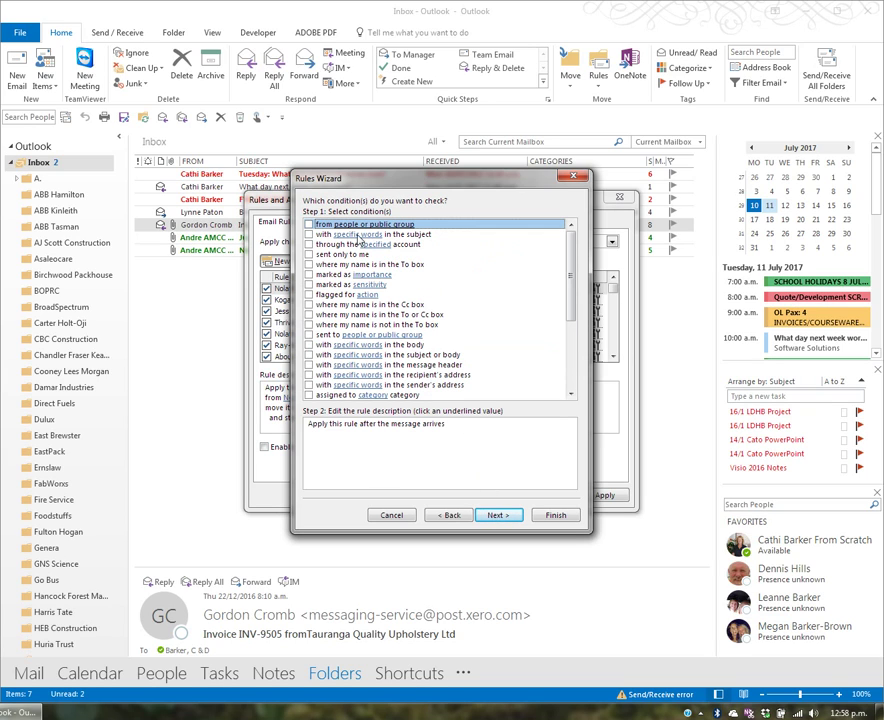
left_click(309, 234)
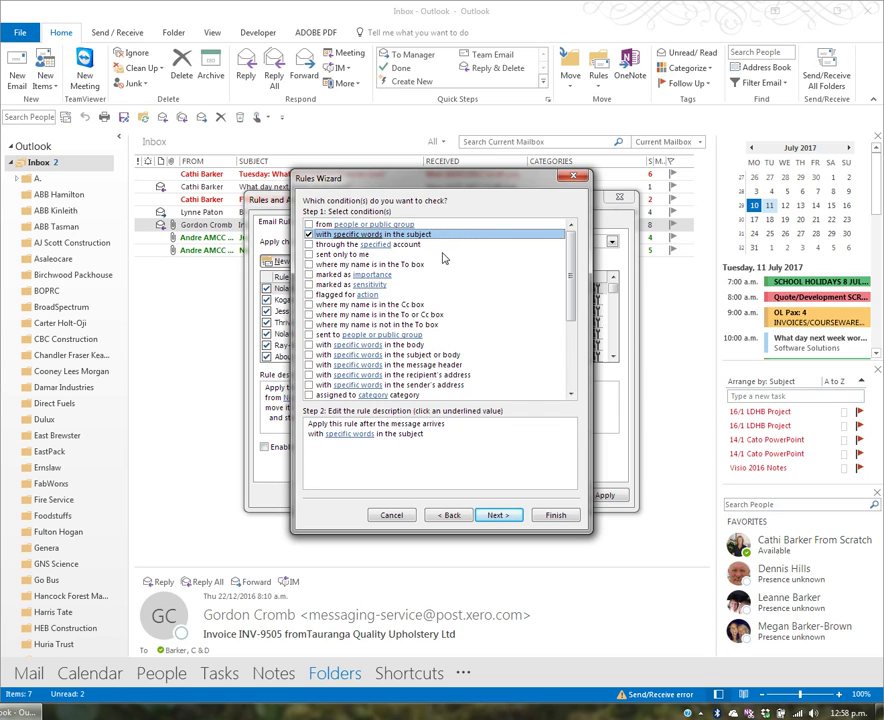
left_click(355, 436)
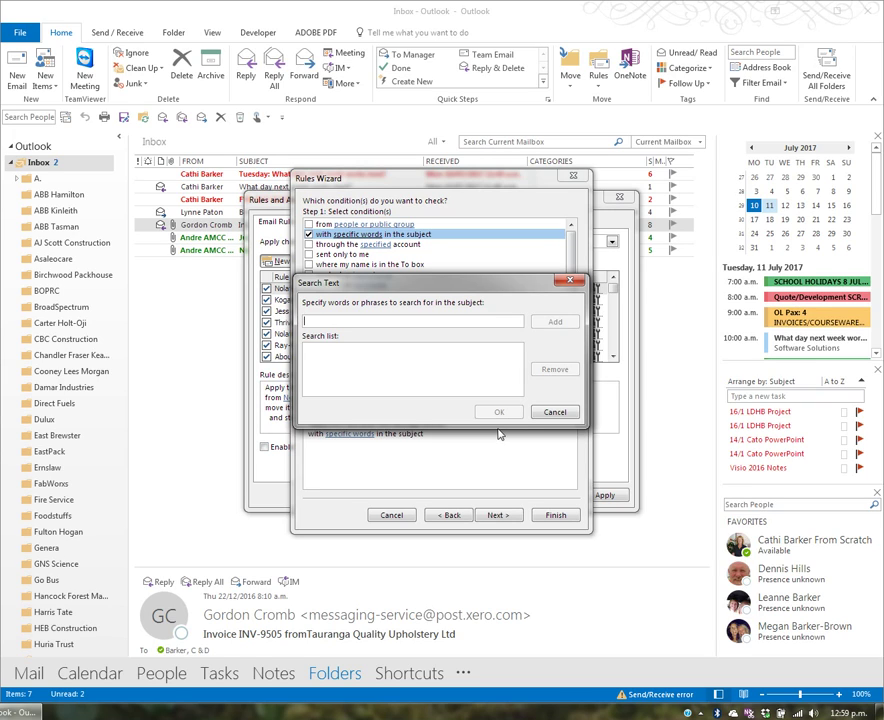
type("prescription medication")
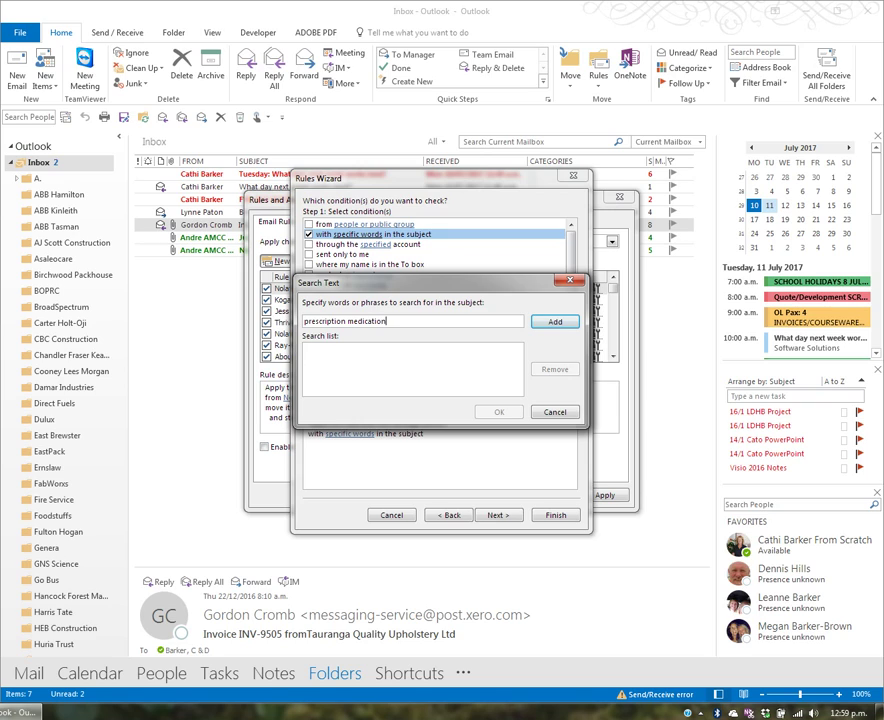
left_click(564, 325)
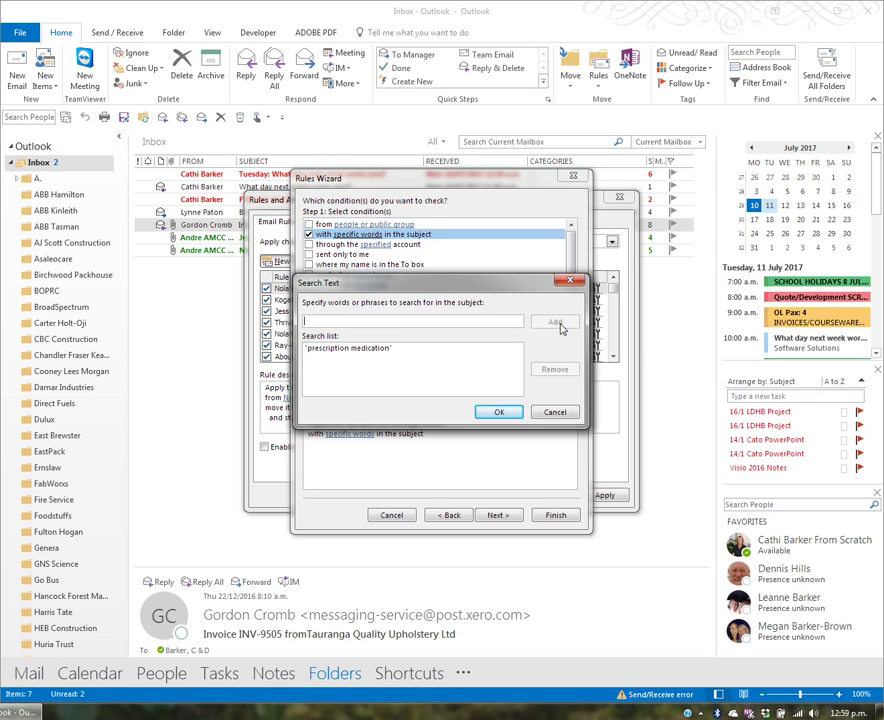
left_click(503, 411)
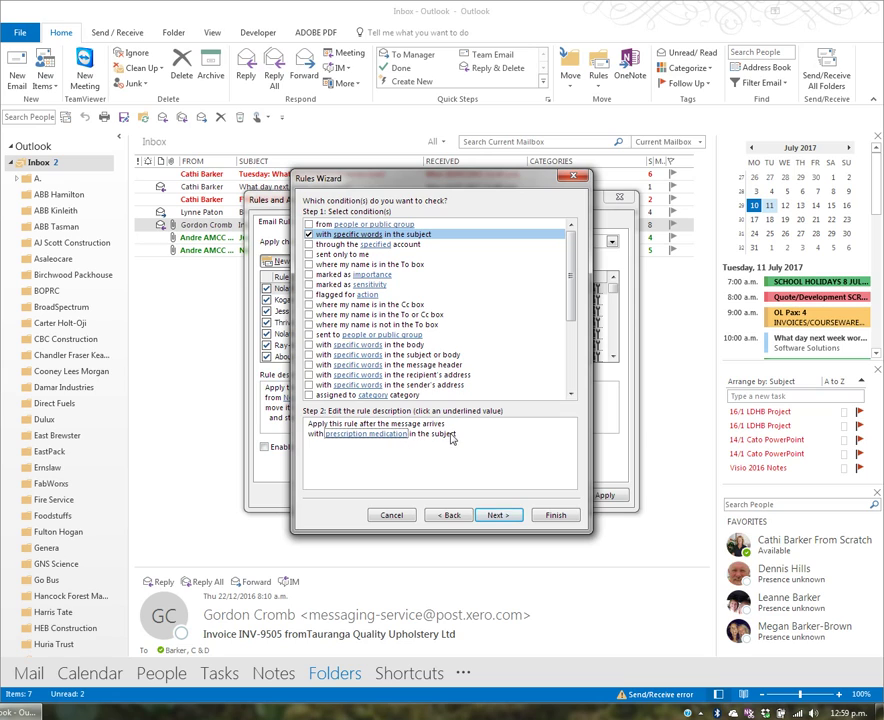
Make the rule delete matching messages, with no exceptions.
left_click(508, 517)
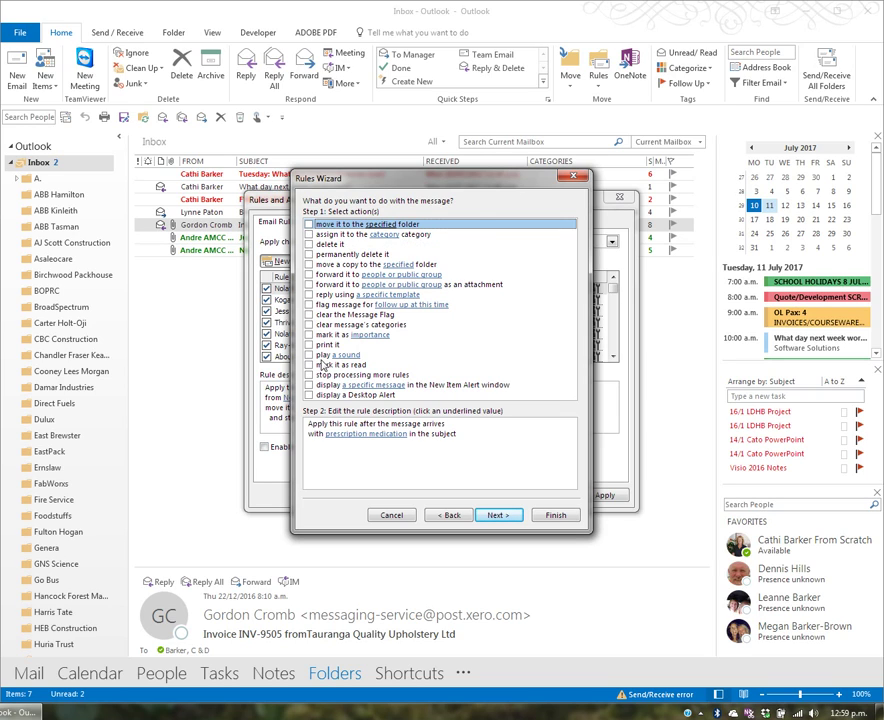
left_click(310, 245)
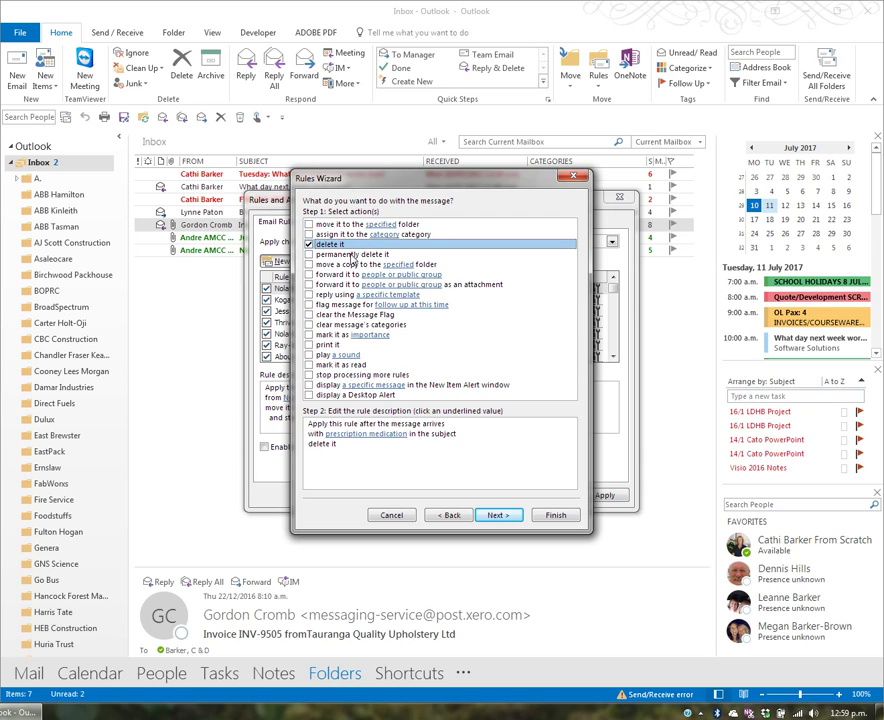
left_click(497, 515)
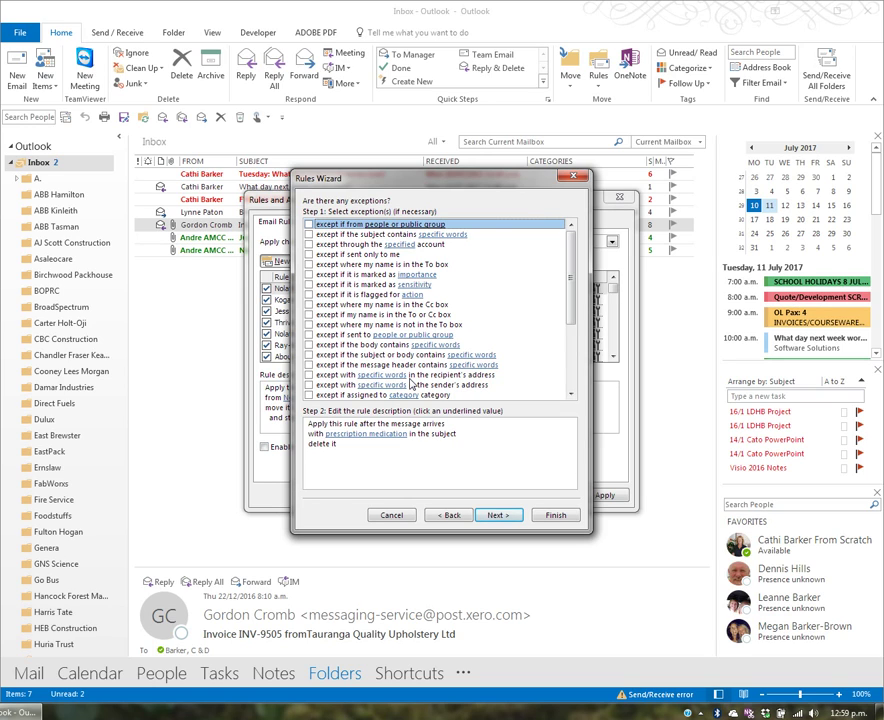
left_click(500, 516)
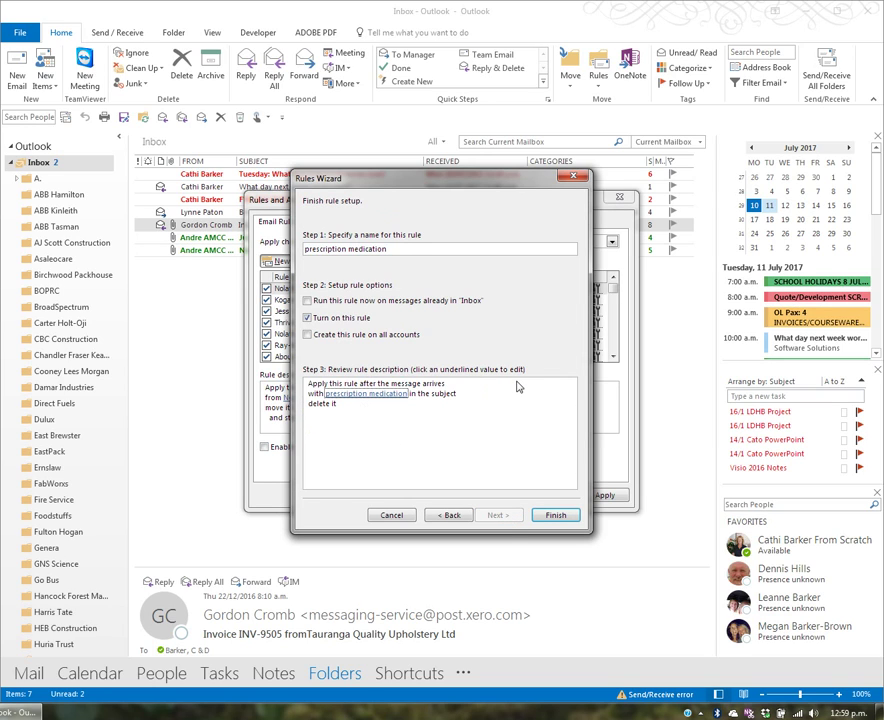
Name the rule Delete 'Prescription medication' in Subject, run it on the Inbox now, and finish.
left_click(366, 249)
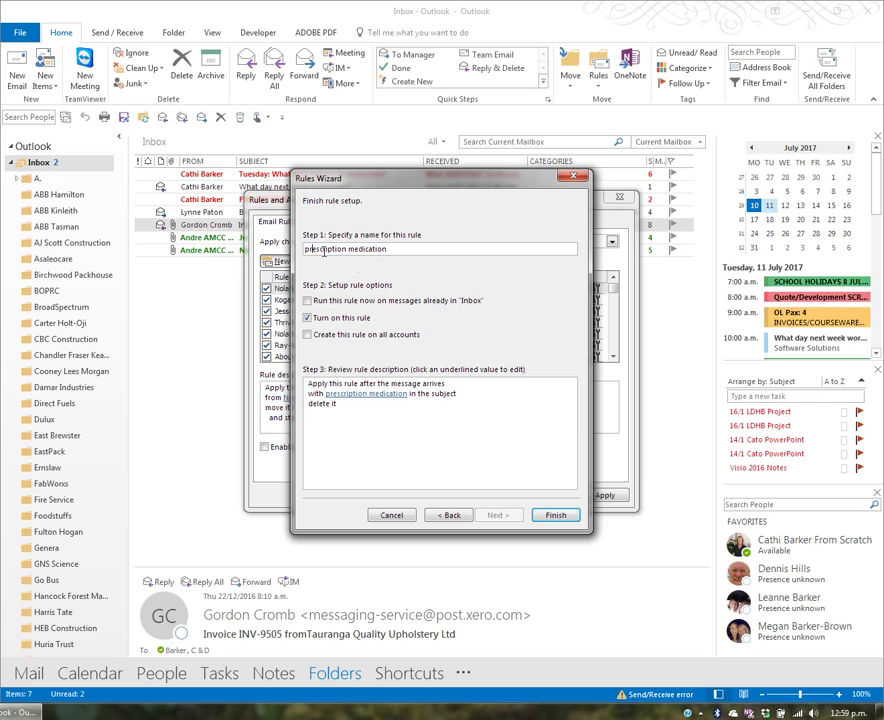
type("Delete")
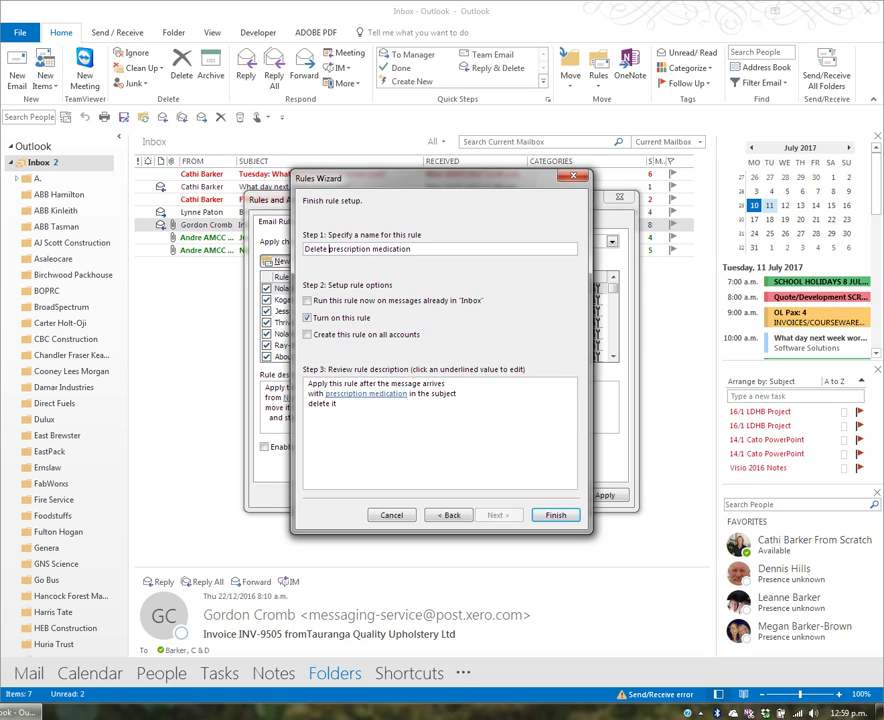
key("Delete")
type("P")
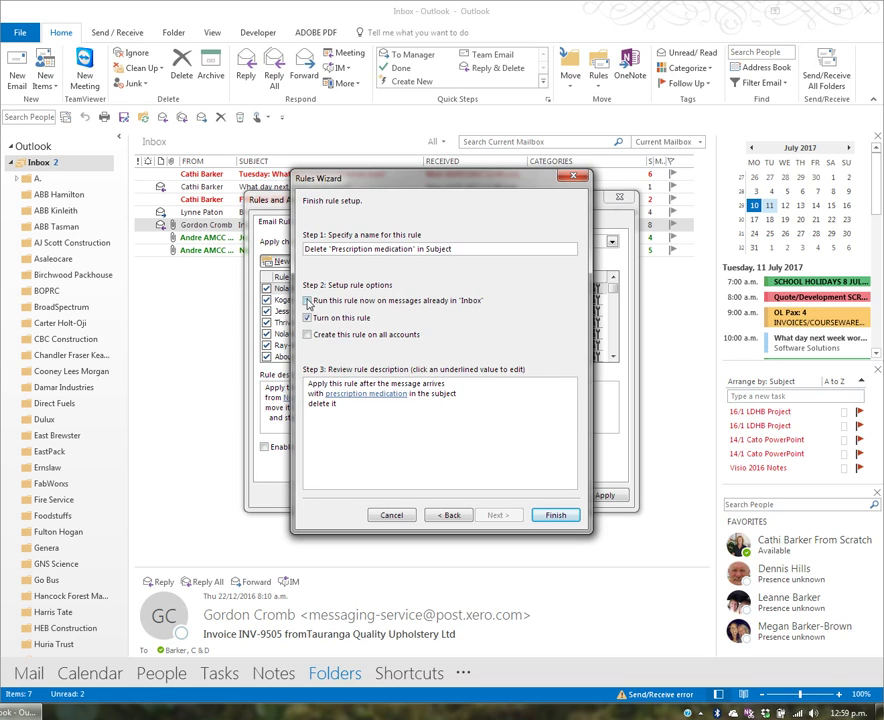
left_click(321, 303)
left_click(556, 514)
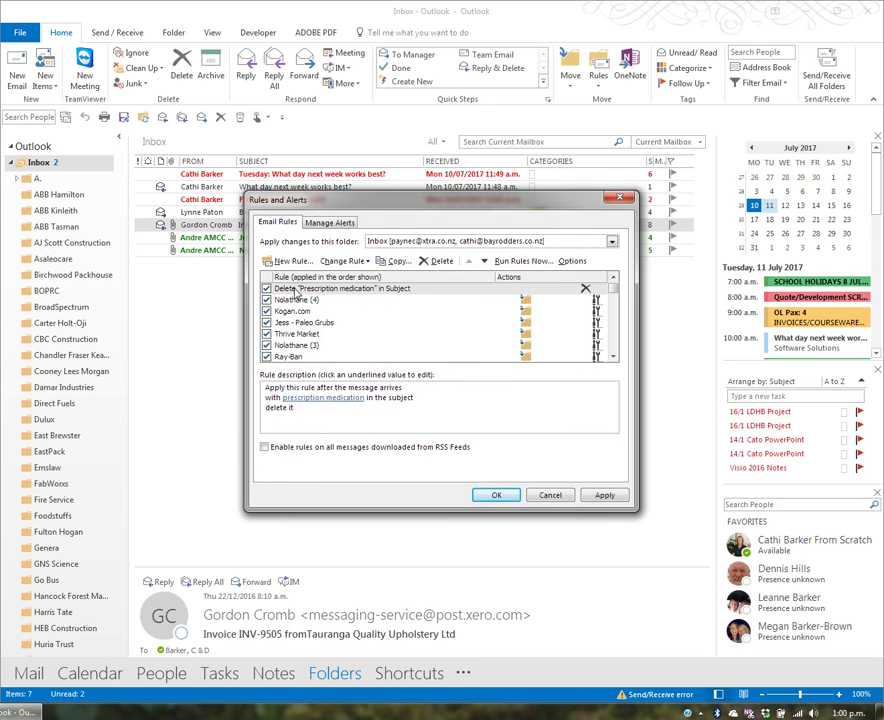
Reopen Manage Rules & Alerts, delete the Delete 'Prescription medication' in Subject rule, and close the dialog.
left_click(508, 497)
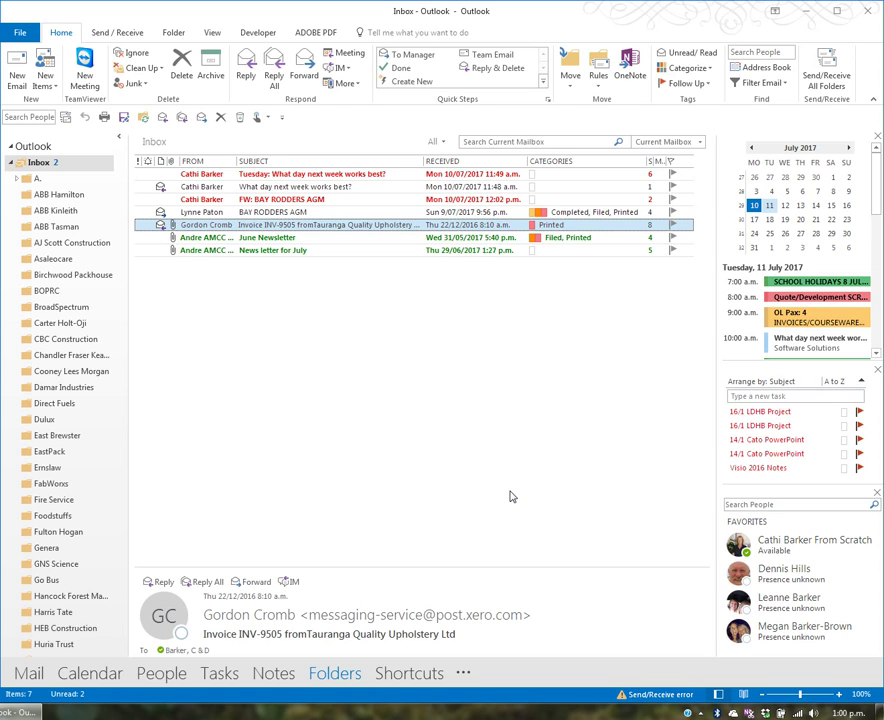
left_click(600, 87)
left_click(628, 149)
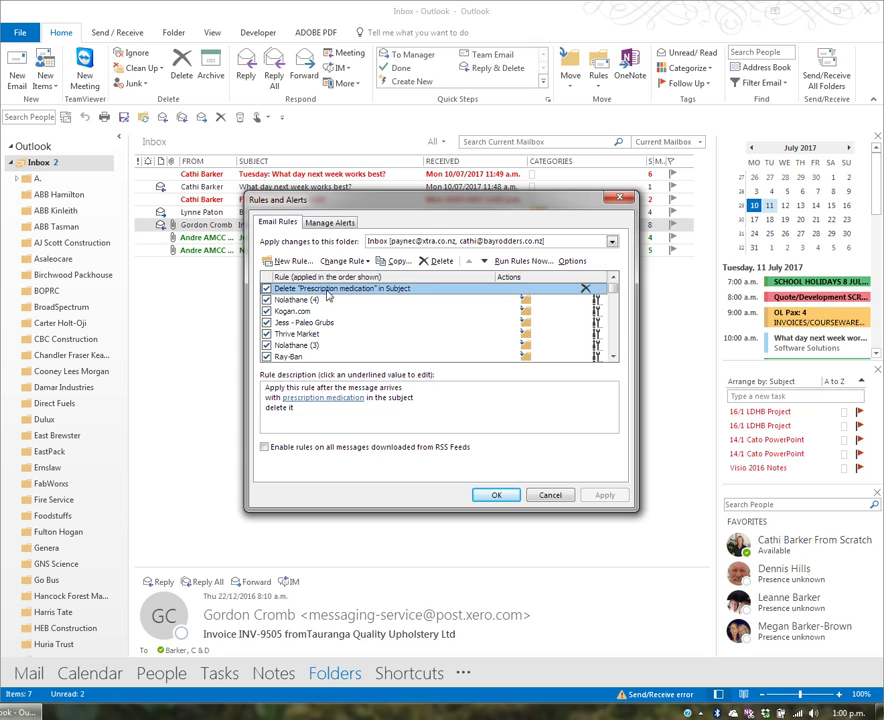
left_click(437, 261)
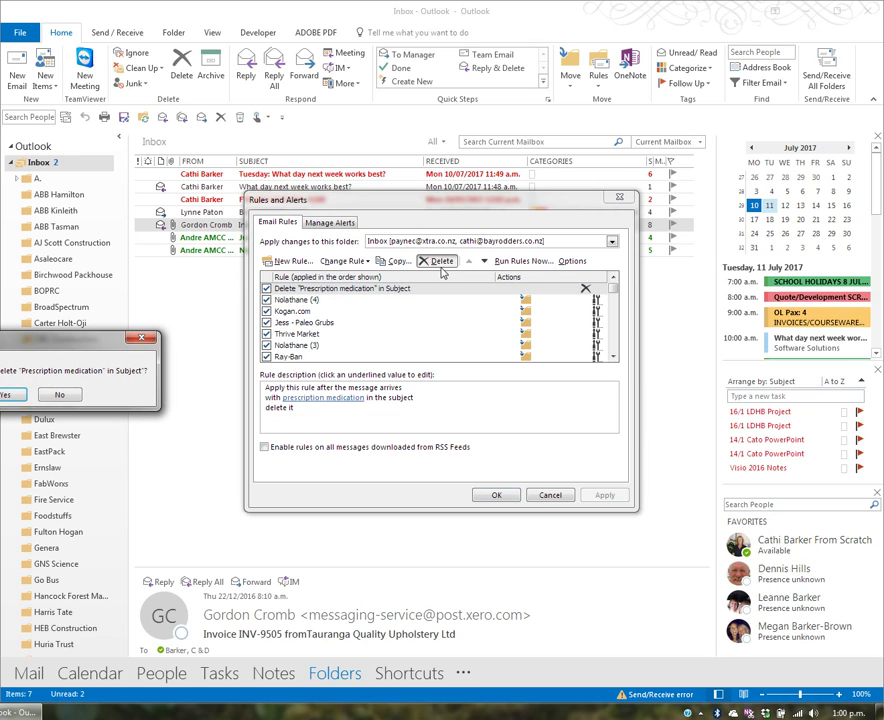
left_click(8, 395)
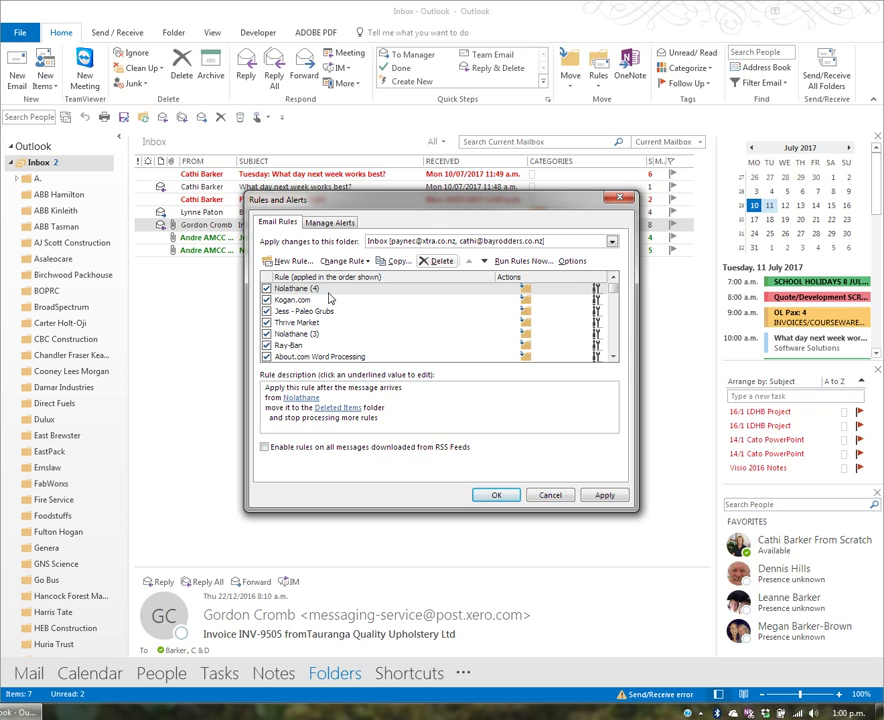
left_click(611, 362)
left_click(611, 362)
left_click(611, 362)
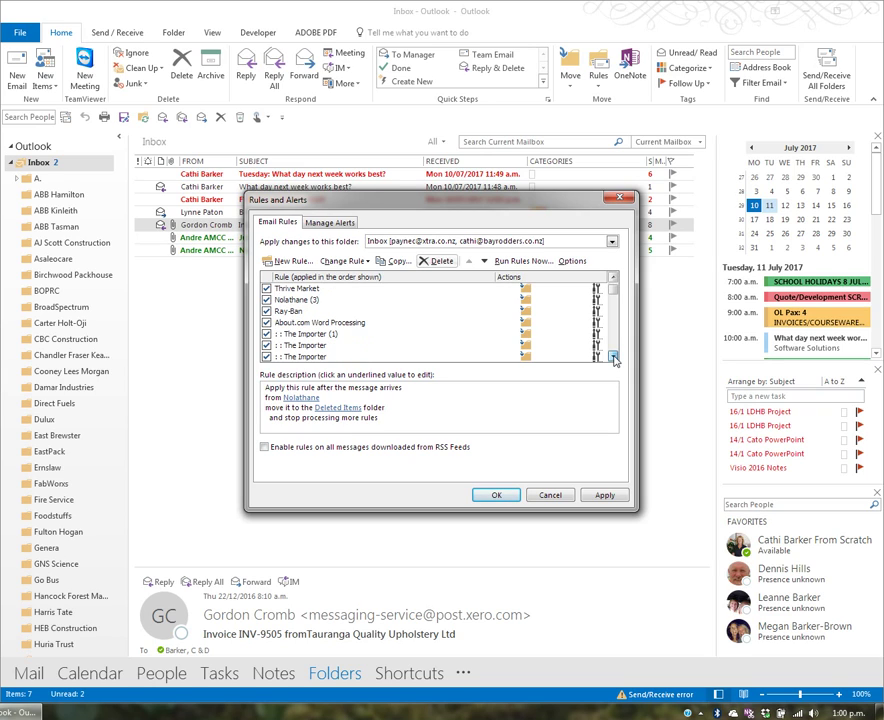
left_click(611, 362)
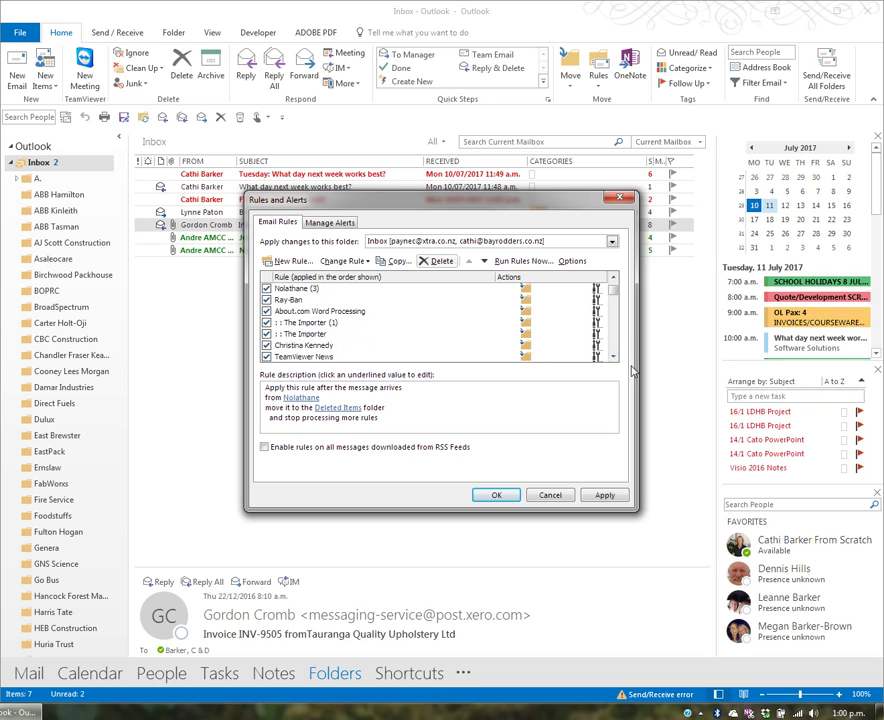
left_click(614, 357)
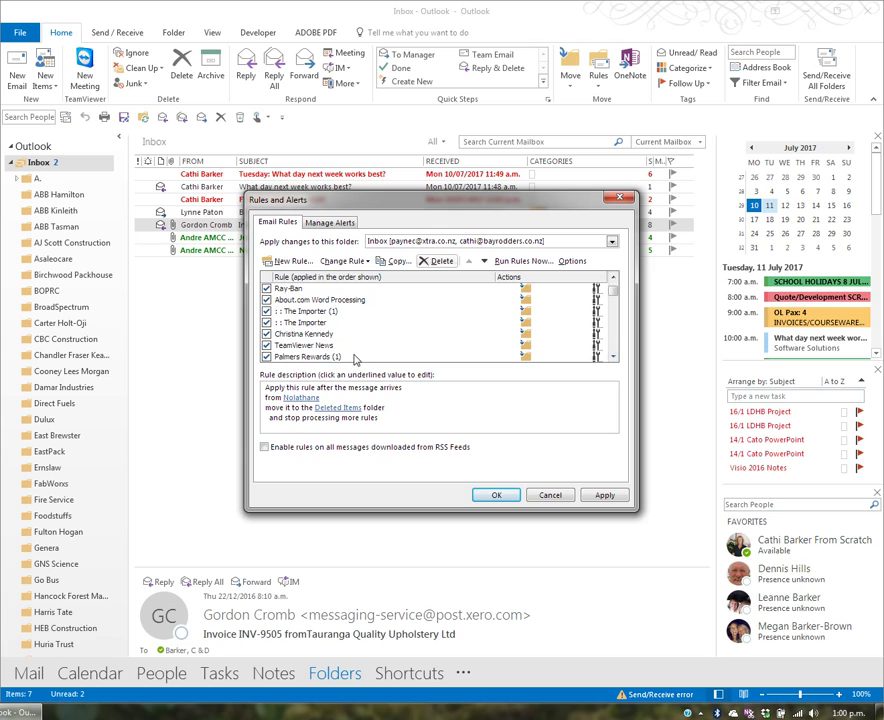
left_click(499, 495)
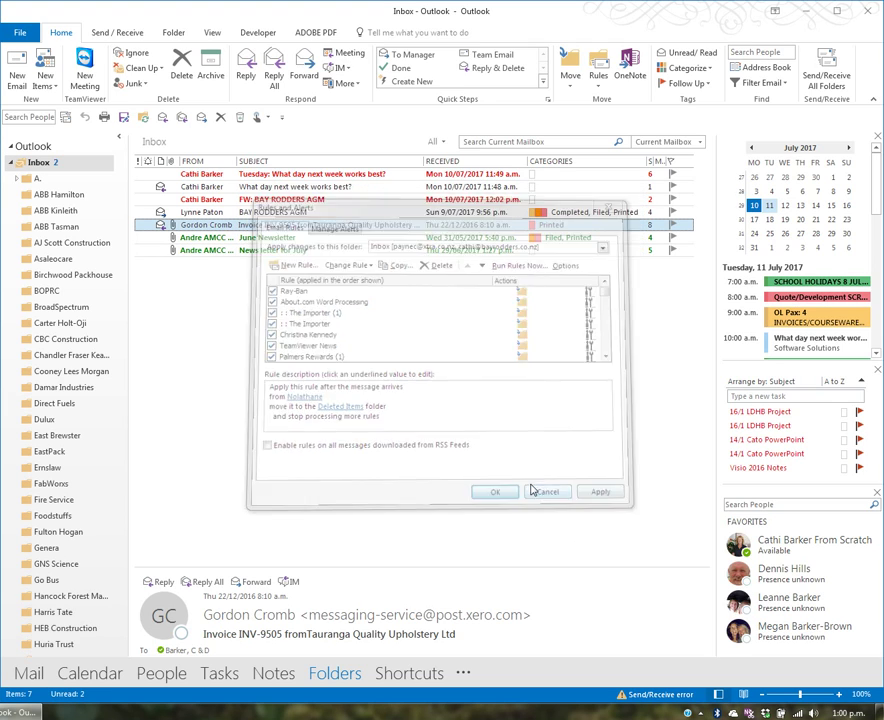